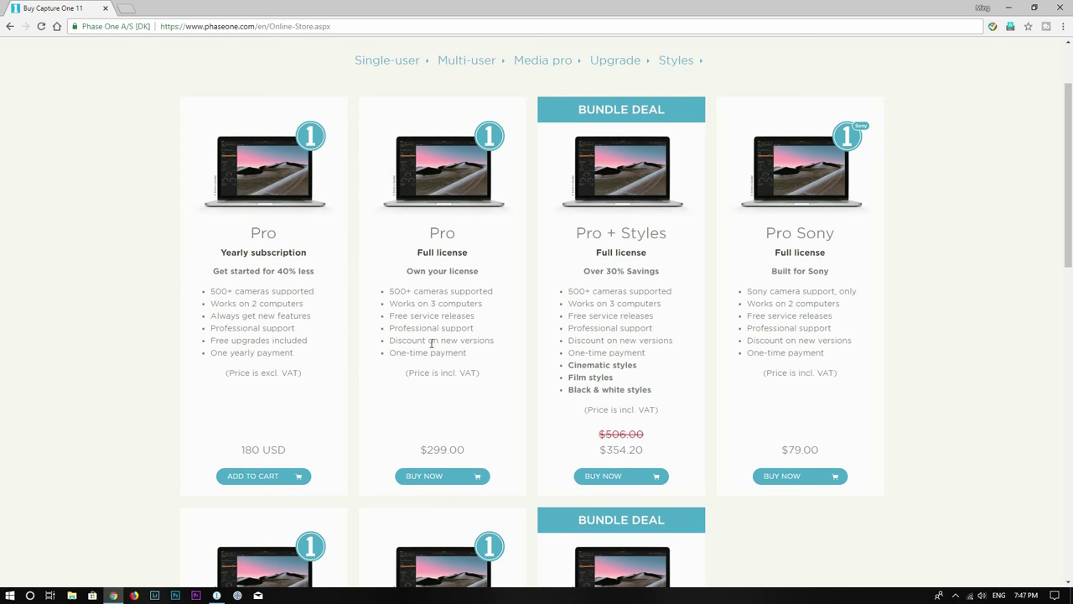
Start the Pro full license checkout, apply a coupon code, then close the checkout
{"action": "left_click", "coordinate": [449, 476]}
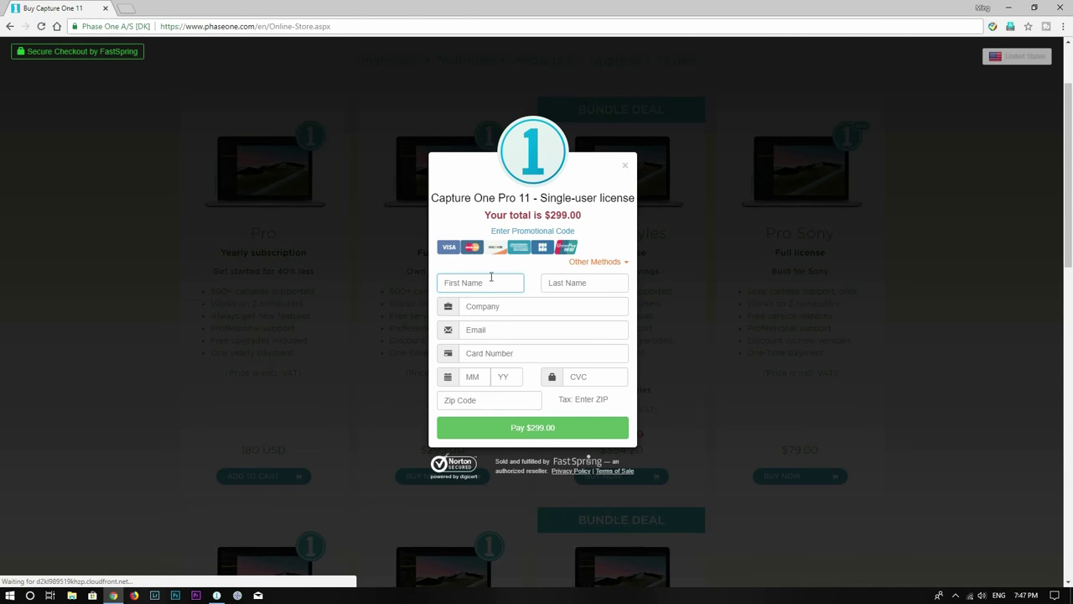
{"action": "left_click", "coordinate": [529, 232]}
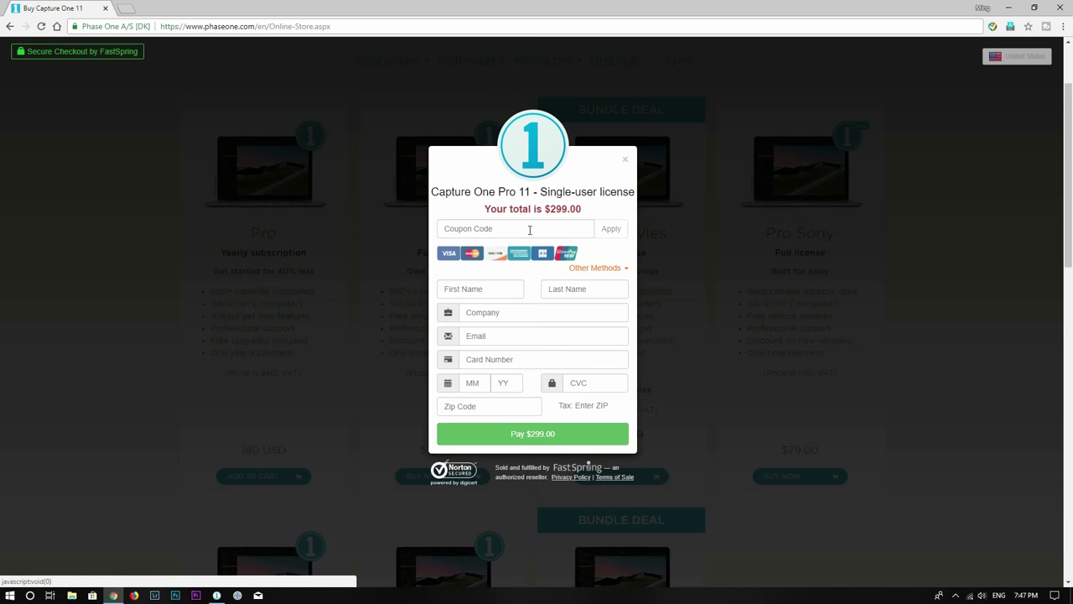
{"action": "type", "text": "AMBCAI"}
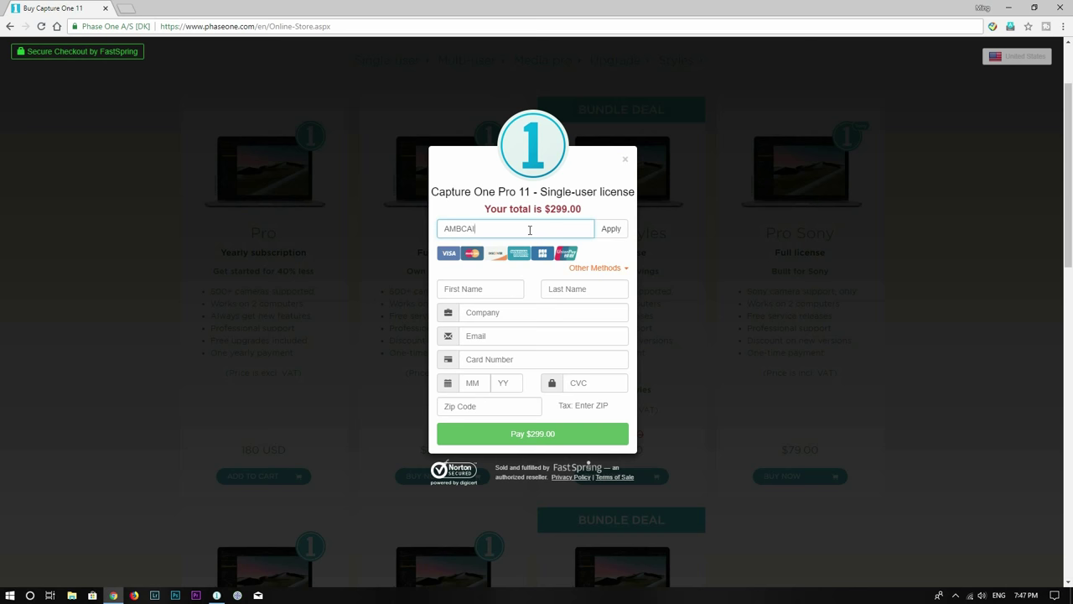
{"action": "left_click", "coordinate": [613, 230]}
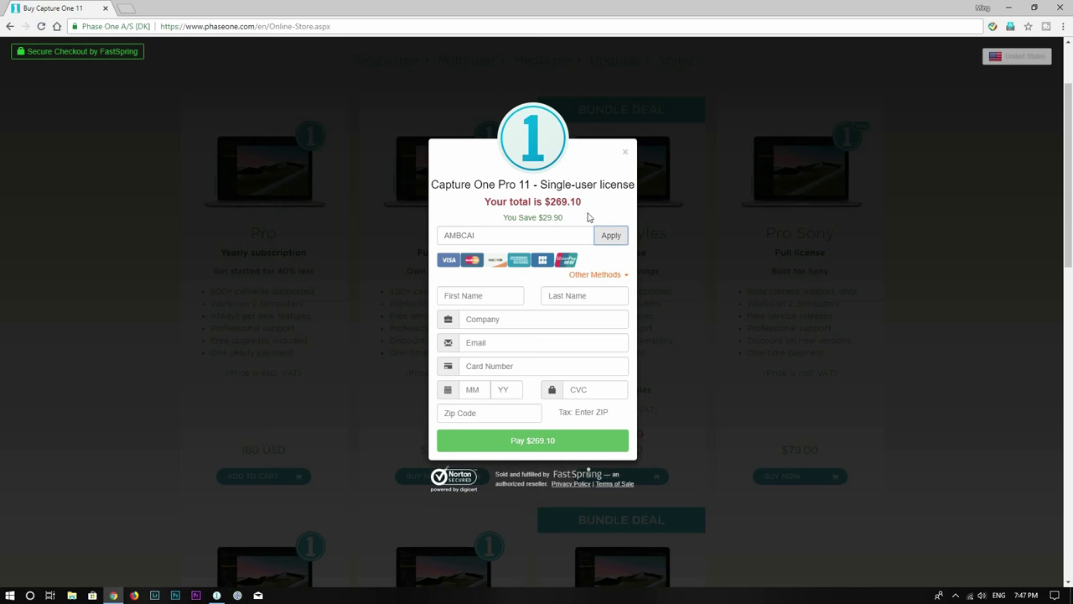
{"action": "left_click", "coordinate": [624, 151]}
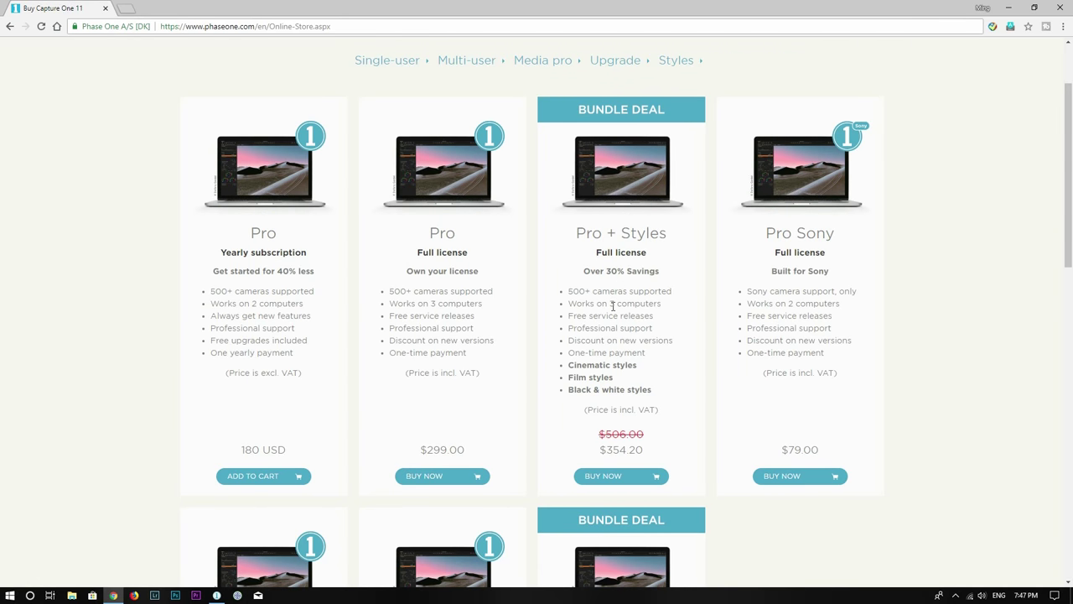
Scroll through the store page, then switch over to Capture One
{"action": "scroll", "coordinate": [612, 305], "scroll_direction": "down", "scroll_amount": 1}
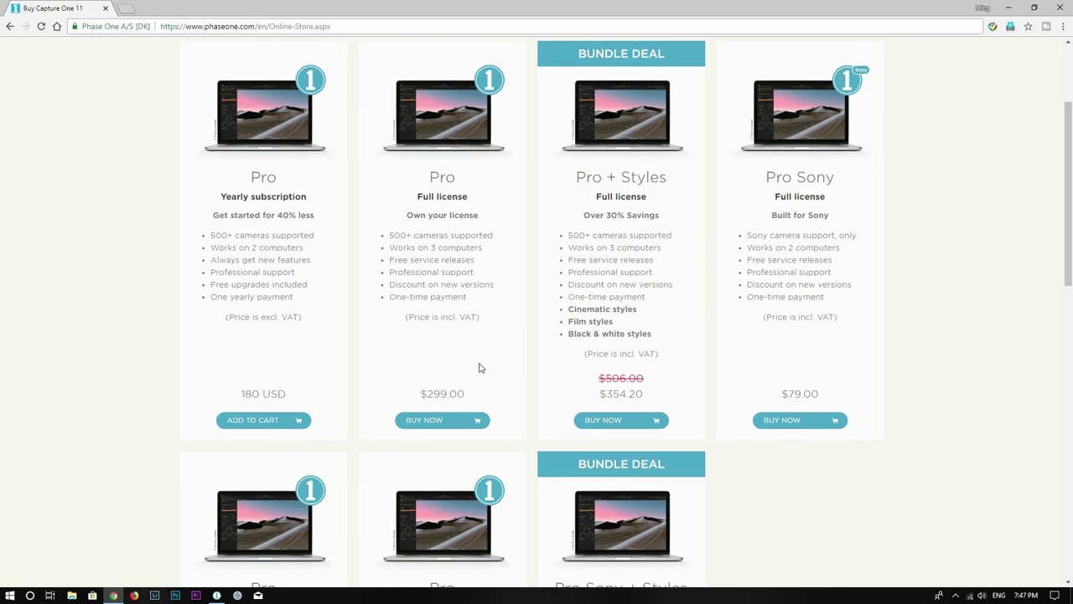
{"action": "scroll", "coordinate": [479, 366], "scroll_direction": "up", "scroll_amount": 1}
{"action": "scroll", "coordinate": [458, 373], "scroll_direction": "down", "scroll_amount": 4}
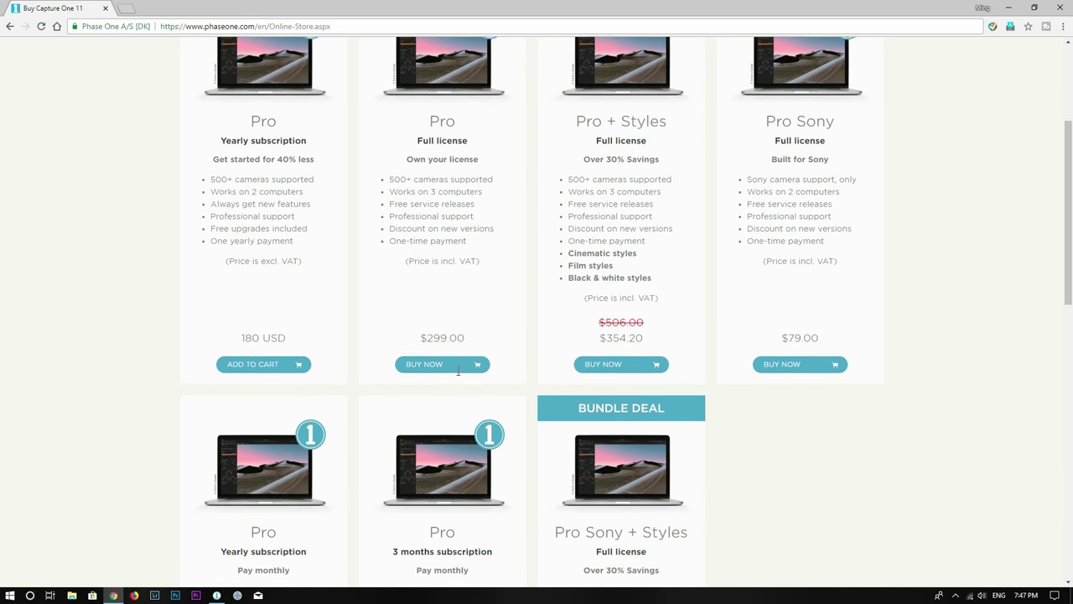
{"action": "left_click", "coordinate": [216, 594]}
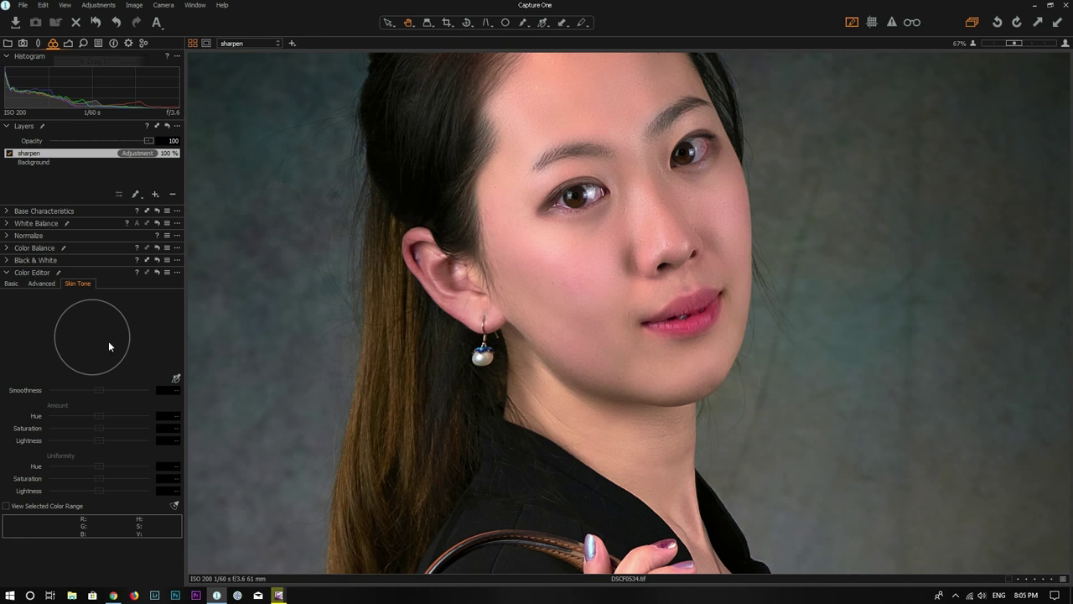
Ready the Skin Tone picker, add Layer 1 above sharpen, and select the Draw Mask brush
{"action": "left_click", "coordinate": [175, 379]}
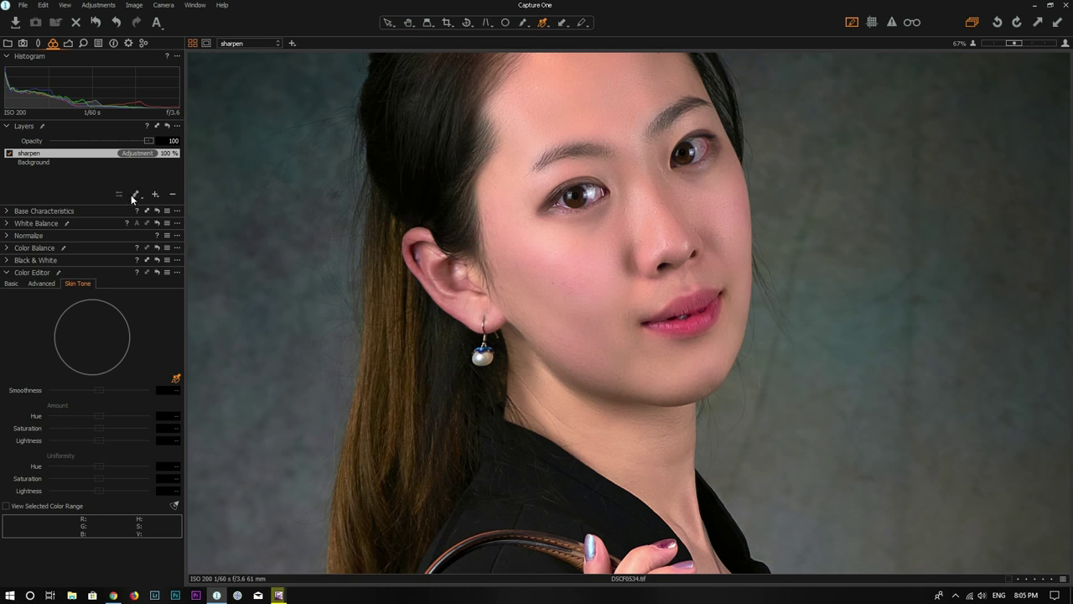
{"action": "left_click", "coordinate": [155, 196]}
{"action": "left_click", "coordinate": [136, 194]}
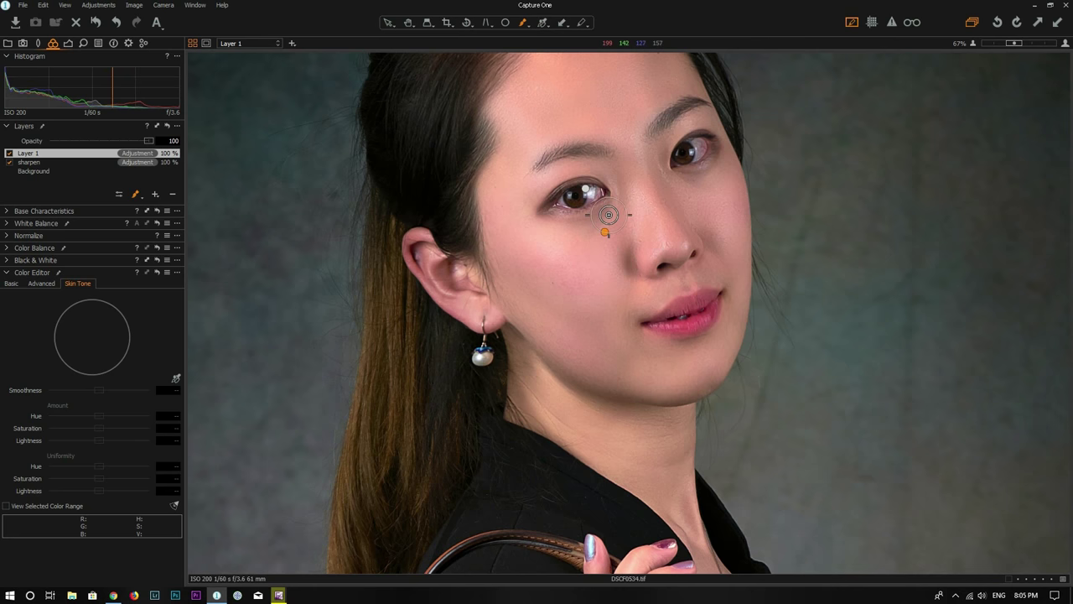
Paint Layer 1's mask below the left eye and sample that cheek colour as the skin tone
{"action": "mouse_move", "coordinate": [609, 215]}
{"action": "left_mouse_down"}
{"action": "mouse_move", "coordinate": [578, 218]}
{"action": "mouse_move", "coordinate": [605, 214]}
{"action": "mouse_move", "coordinate": [611, 176]}
{"action": "mouse_move", "coordinate": [629, 275]}
{"action": "mouse_move", "coordinate": [616, 224]}
{"action": "mouse_move", "coordinate": [619, 268]}
{"action": "mouse_move", "coordinate": [609, 249]}
{"action": "mouse_move", "coordinate": [516, 209]}
{"action": "mouse_move", "coordinate": [559, 252]}
{"action": "mouse_move", "coordinate": [511, 218]}
{"action": "mouse_move", "coordinate": [581, 266]}
{"action": "mouse_move", "coordinate": [615, 269]}
{"action": "mouse_move", "coordinate": [546, 243]}
{"action": "mouse_move", "coordinate": [608, 262]}
{"action": "mouse_move", "coordinate": [624, 248]}
{"action": "mouse_move", "coordinate": [620, 219]}
{"action": "mouse_move", "coordinate": [514, 228]}
{"action": "mouse_move", "coordinate": [538, 254]}
{"action": "mouse_move", "coordinate": [608, 262]}
{"action": "mouse_move", "coordinate": [524, 254]}
{"action": "left_mouse_up"}
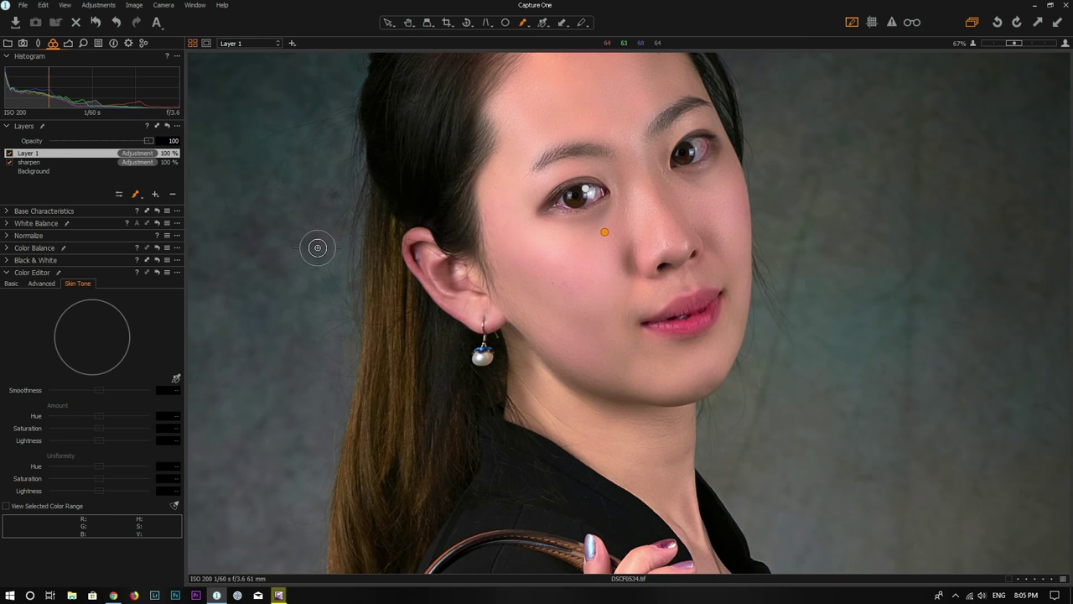
{"action": "left_click", "coordinate": [176, 378]}
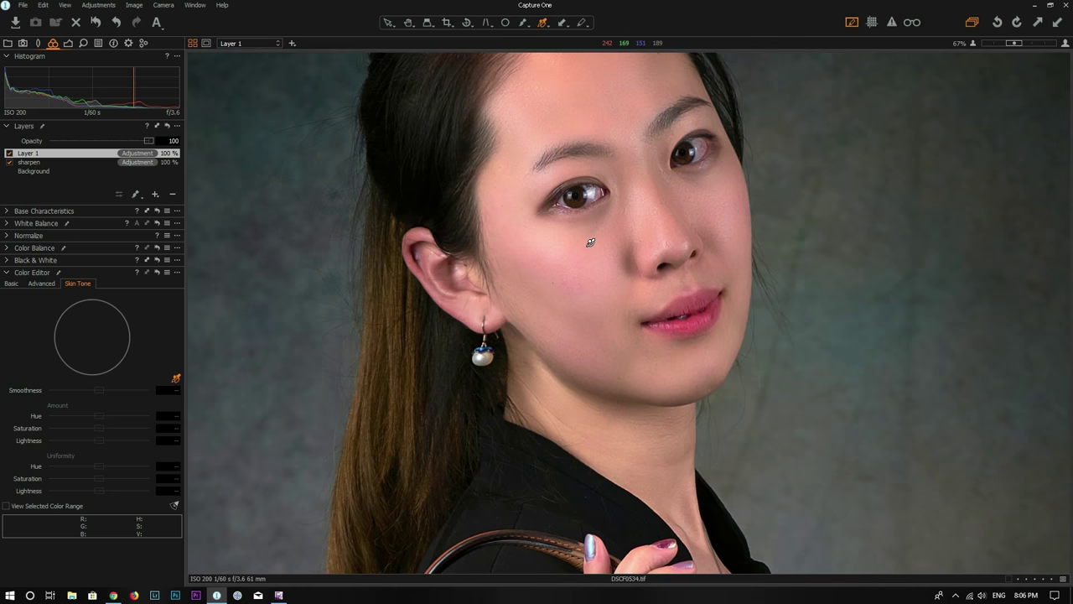
{"action": "left_click", "coordinate": [590, 243]}
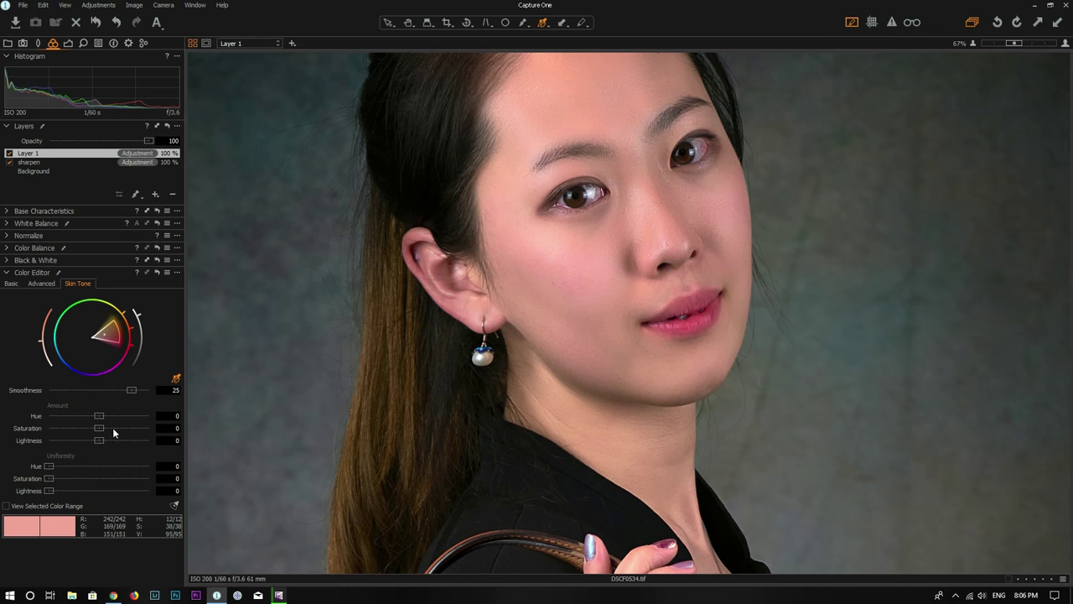
Show the cheek mask and try skin-tone Hue at 5 and -5 before resetting it to 0
{"action": "left_click", "coordinate": [571, 257]}
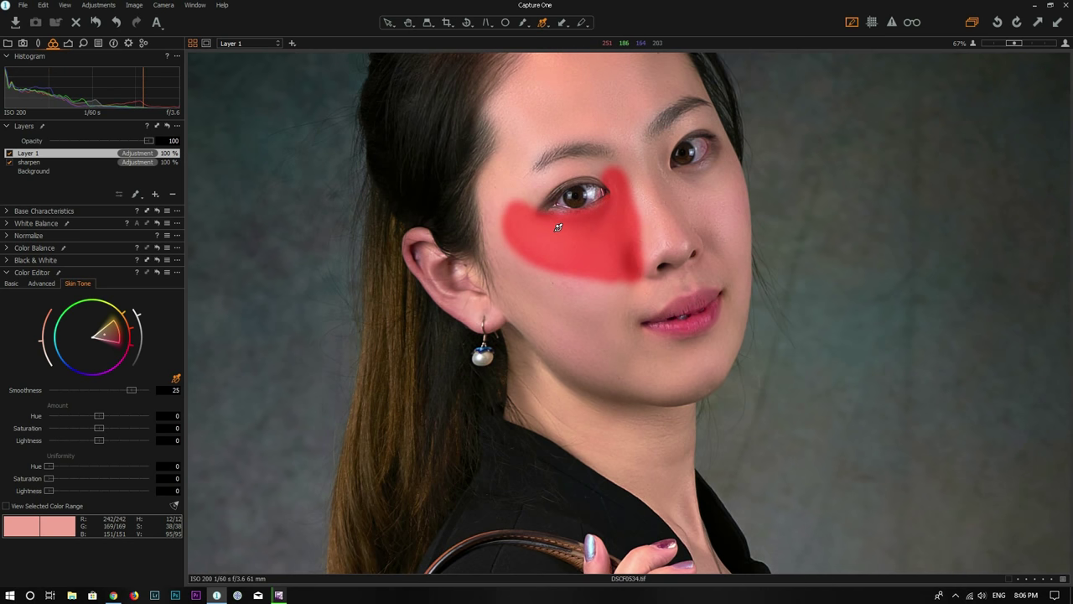
{"action": "left_click_drag", "start_coordinate": [100, 416], "coordinate": [178, 410]}
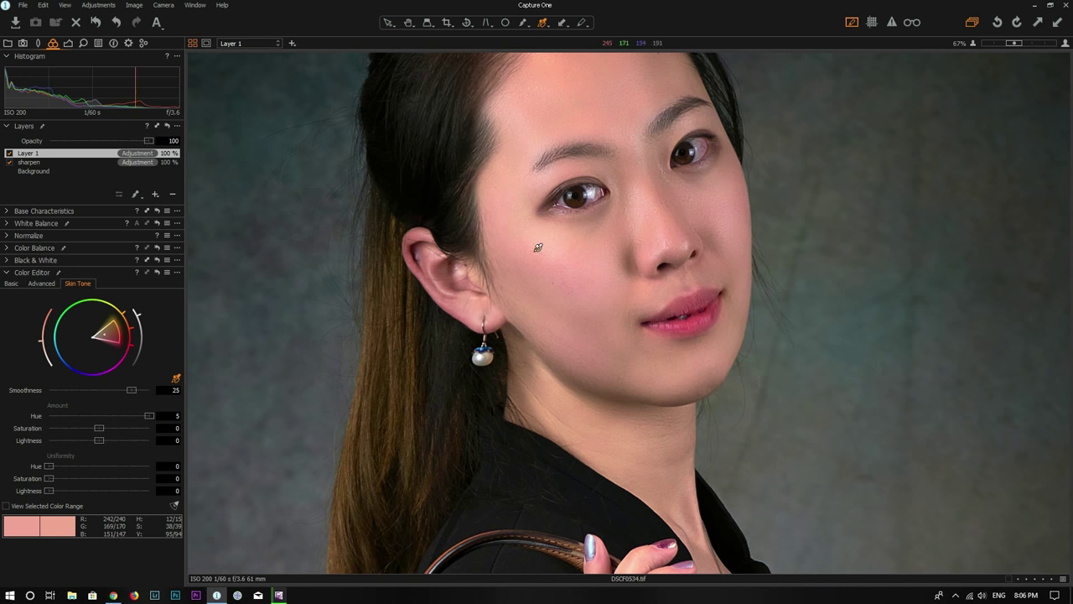
{"action": "left_click_drag", "start_coordinate": [154, 419], "coordinate": [34, 421]}
{"action": "double_click", "coordinate": [48, 415]}
Try Saturation ±30 and Lightness ±10, reset Lightness to 0, and set Smoothness to 1
{"action": "left_click_drag", "start_coordinate": [98, 431], "coordinate": [177, 429]}
{"action": "left_click_drag", "start_coordinate": [149, 429], "coordinate": [42, 430]}
{"action": "left_click_drag", "start_coordinate": [98, 440], "coordinate": [198, 434]}
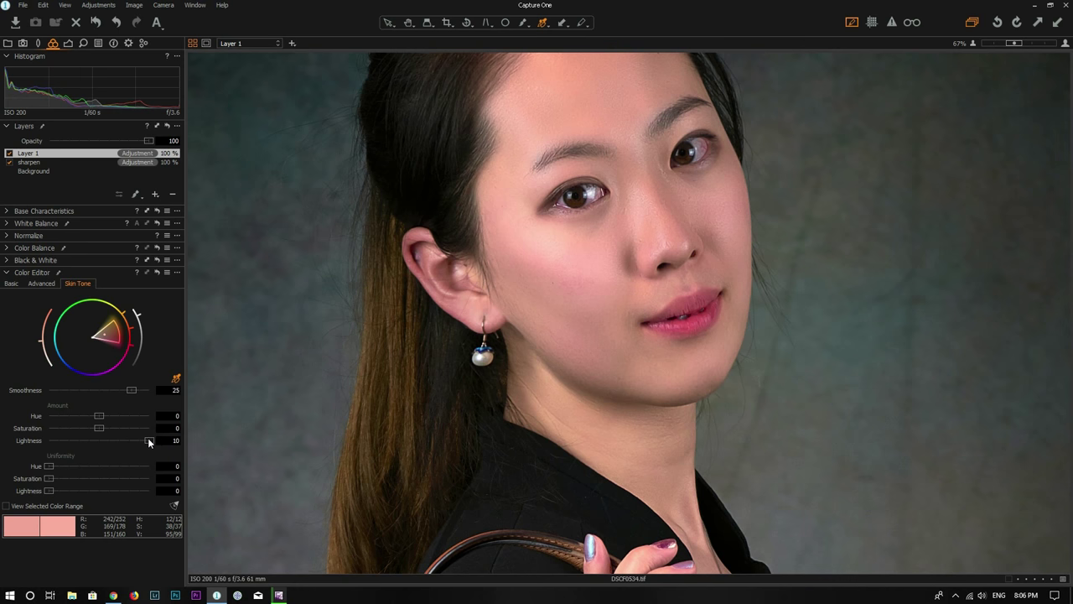
{"action": "left_click_drag", "start_coordinate": [148, 440], "coordinate": [13, 446]}
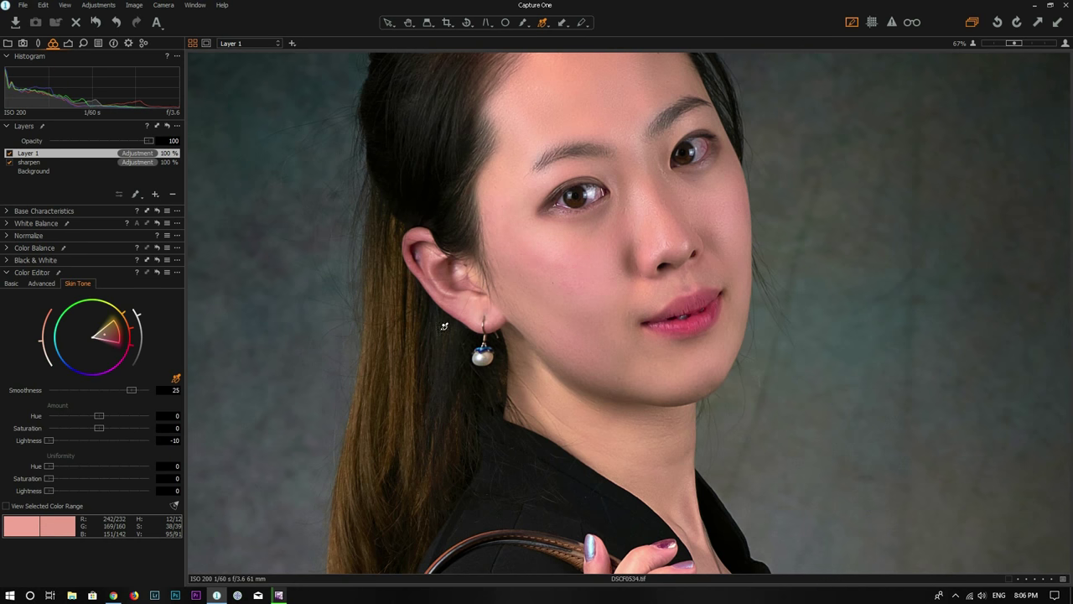
{"action": "double_click", "coordinate": [50, 441]}
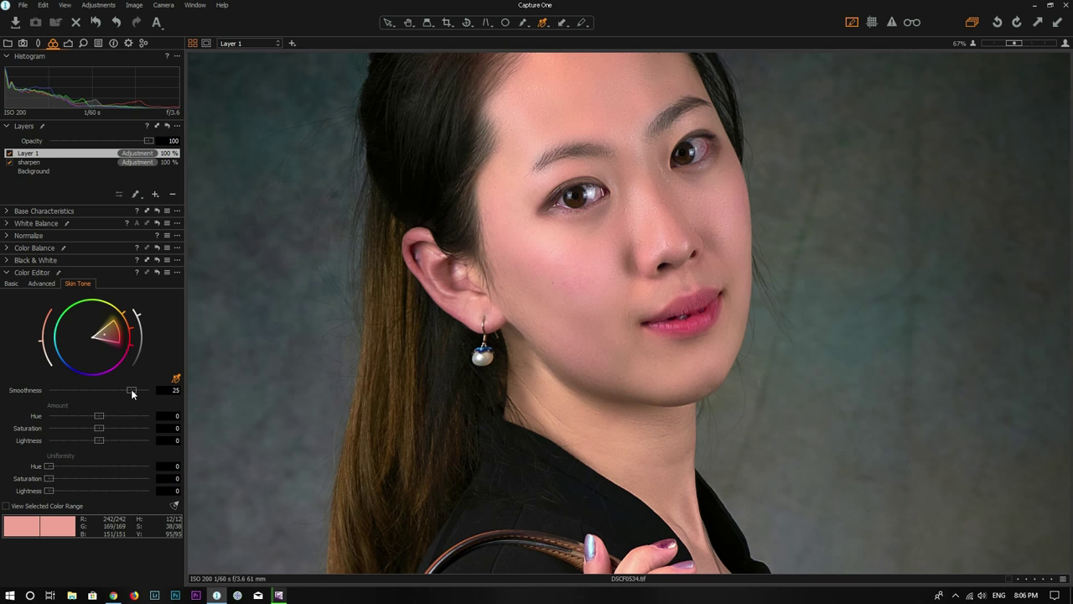
{"action": "left_click_drag", "start_coordinate": [131, 388], "coordinate": [39, 389]}
Raise skin-tone Smoothness back to 30 and toggle the mask overlay on and off to check the cheek
{"action": "left_click_drag", "start_coordinate": [47, 392], "coordinate": [122, 390]}
{"action": "left_click", "coordinate": [175, 380]}
{"action": "key", "text": "m"}
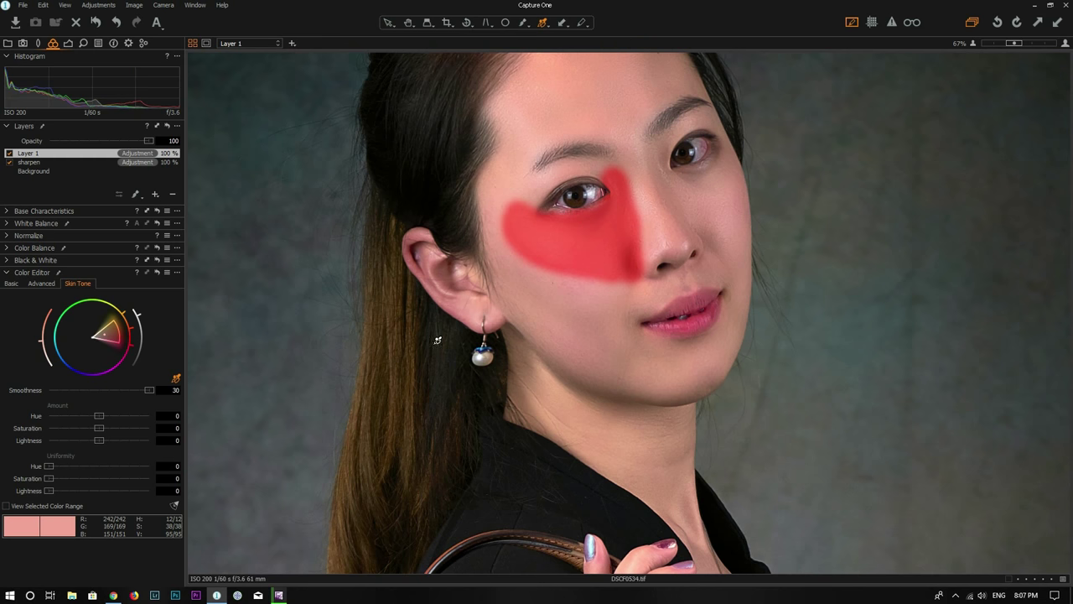
{"action": "key", "text": "m"}
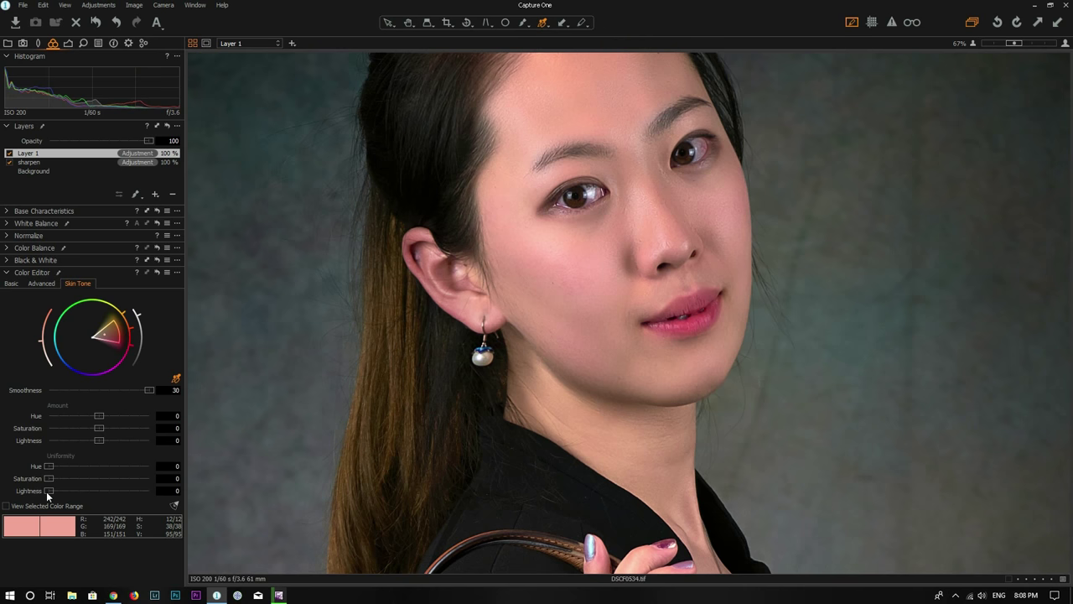
{"action": "left_click_drag", "start_coordinate": [54, 490], "coordinate": [65, 491]}
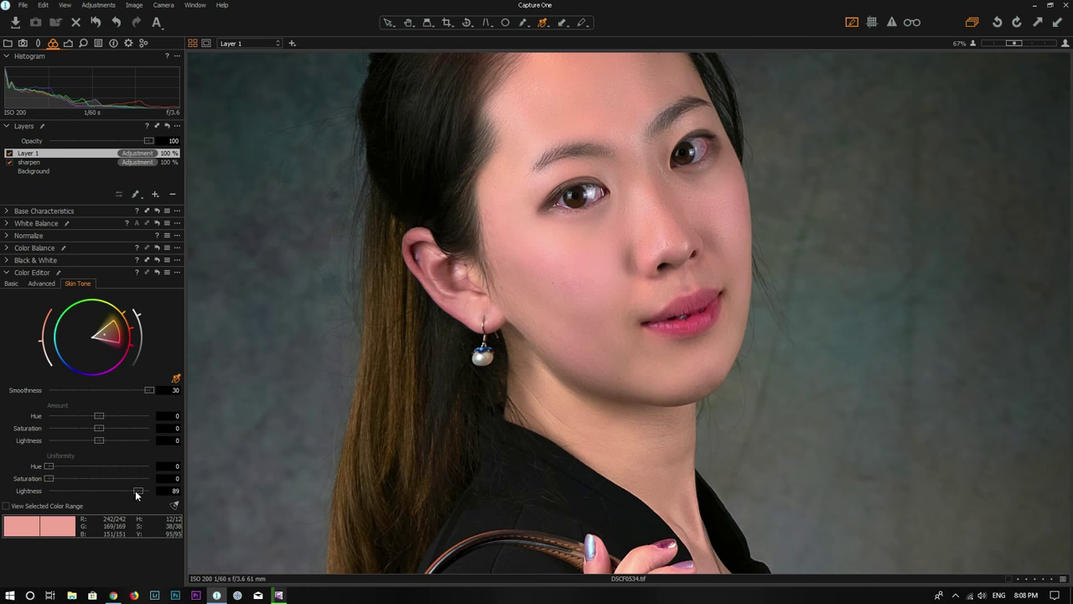
{"action": "key", "text": "m"}
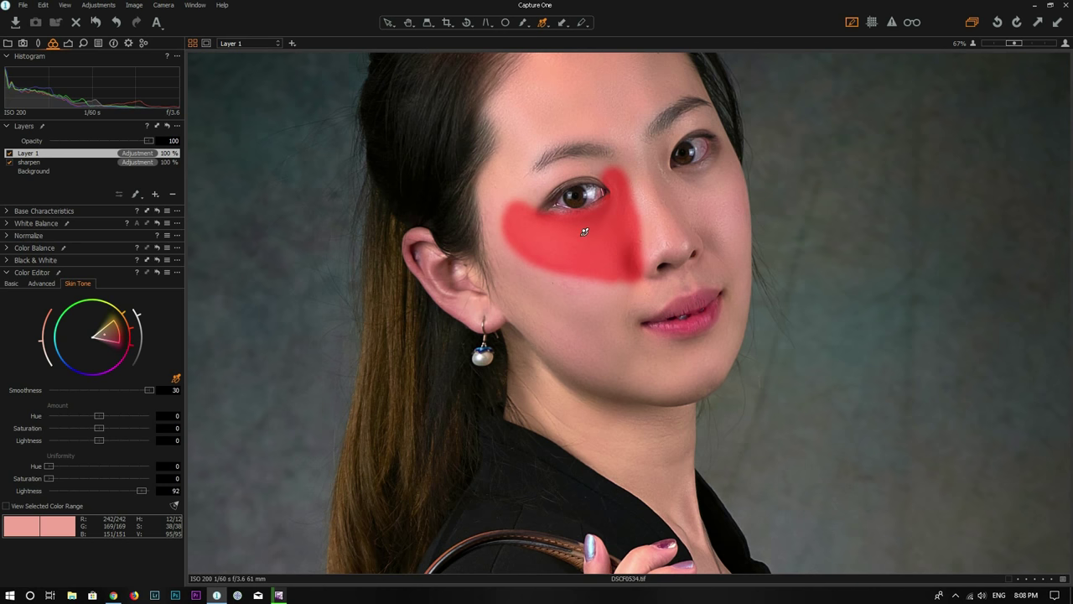
{"action": "key", "text": "m"}
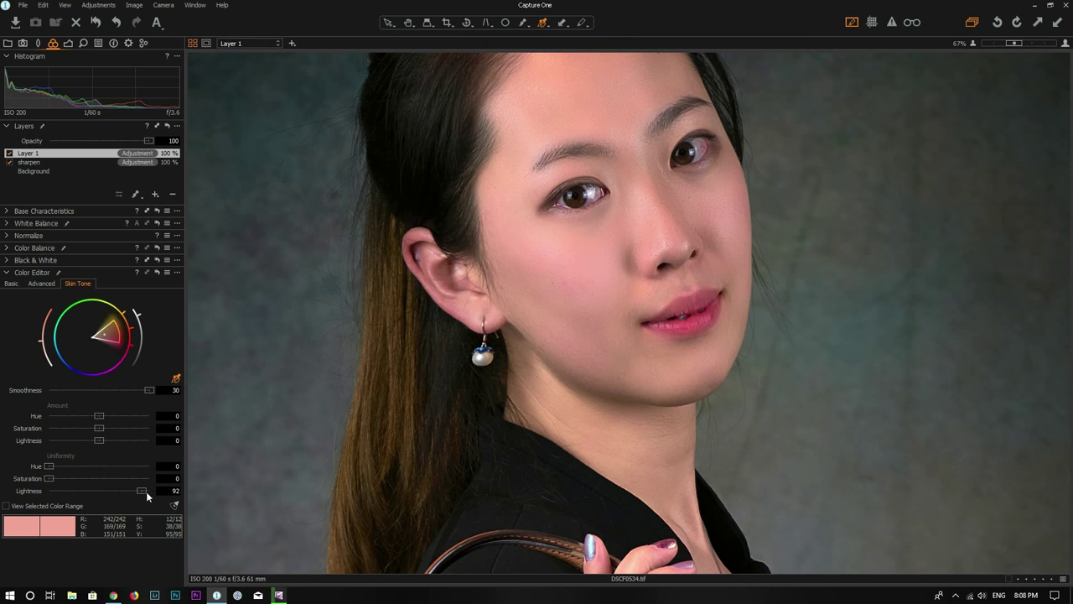
{"action": "left_click", "coordinate": [10, 153]}
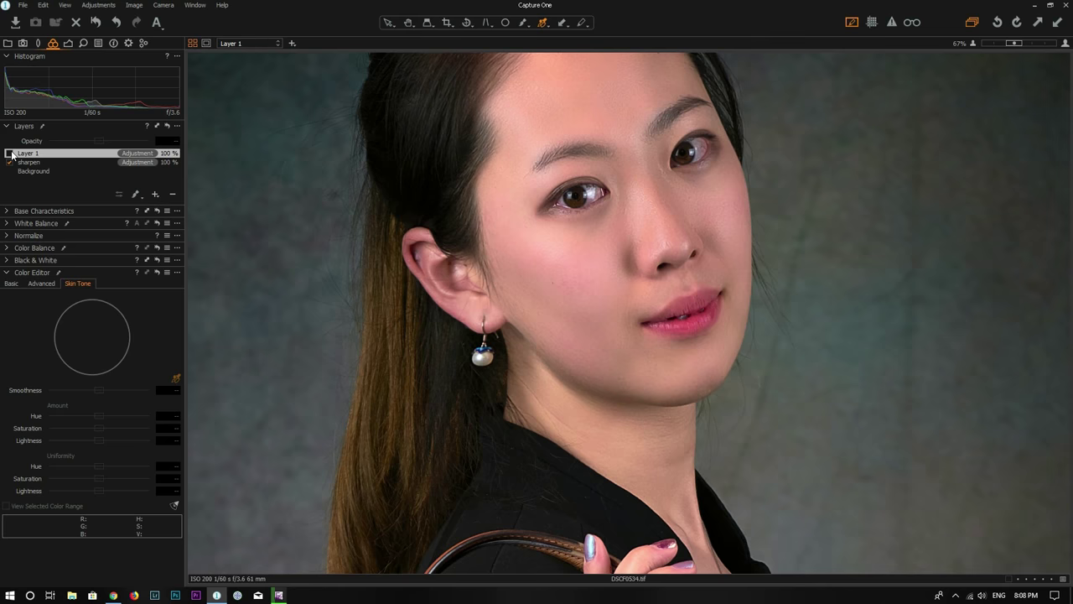
{"action": "left_click", "coordinate": [10, 153]}
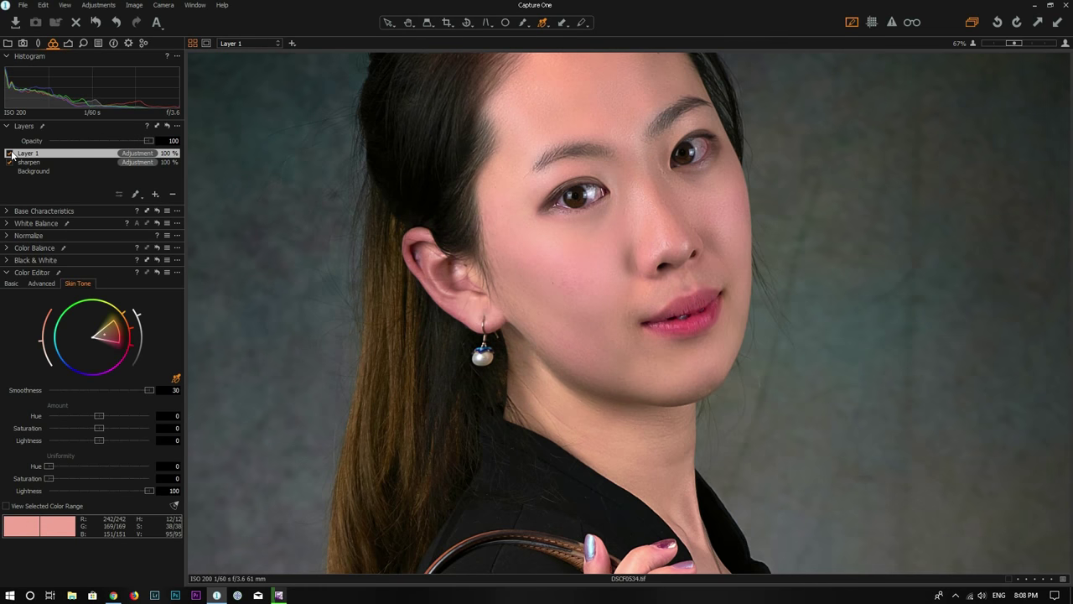
{"action": "left_click", "coordinate": [10, 154]}
{"action": "left_click", "coordinate": [10, 153]}
Set skin Uniformity Saturation to 18 and Lightness to 71, comparing with Layer 1 toggled off and on
{"action": "left_click_drag", "start_coordinate": [91, 478], "coordinate": [148, 478]}
{"action": "key", "text": "m"}
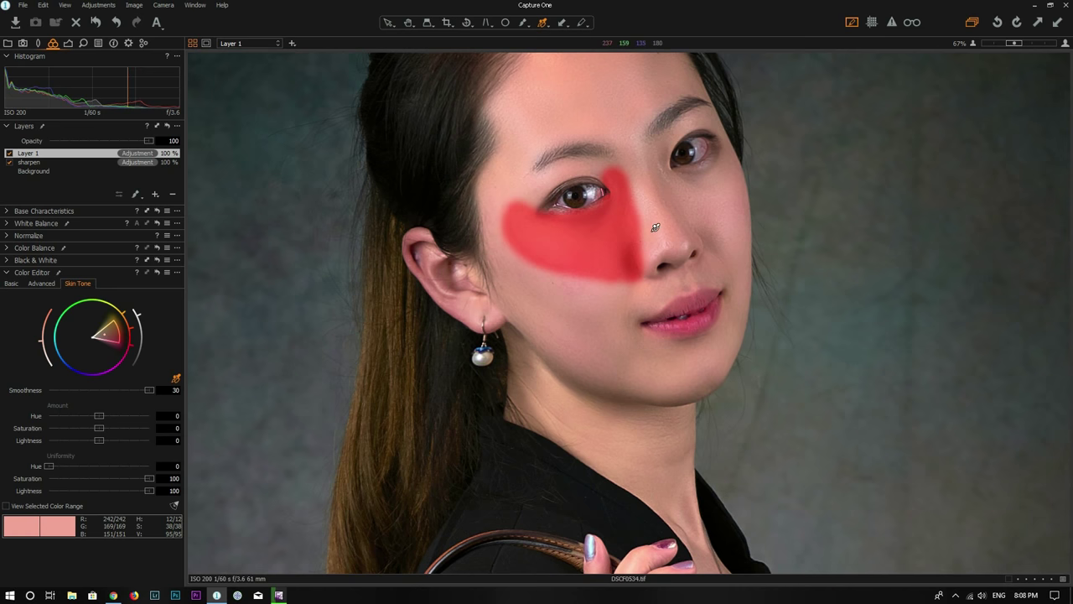
{"action": "key", "text": "m"}
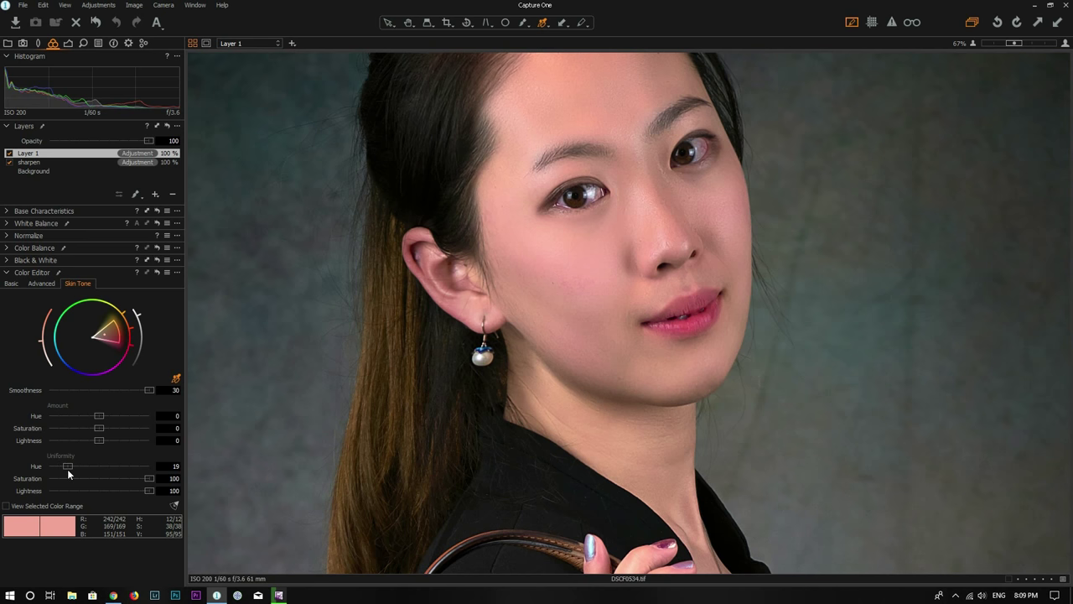
{"action": "left_click_drag", "start_coordinate": [149, 479], "coordinate": [62, 479]}
{"action": "left_click_drag", "start_coordinate": [115, 489], "coordinate": [117, 489]}
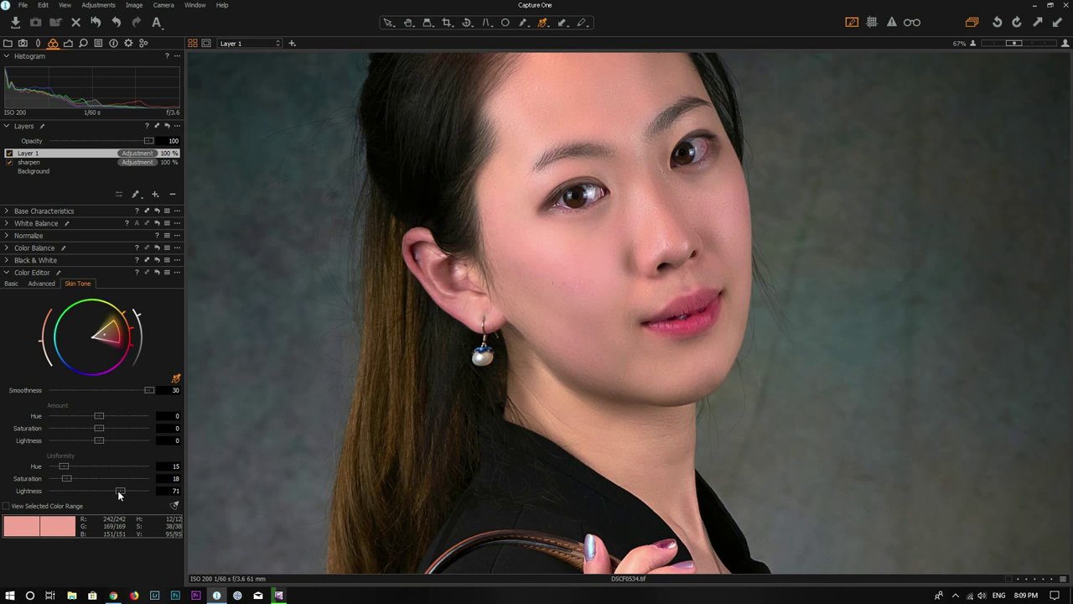
{"action": "left_click", "coordinate": [9, 154]}
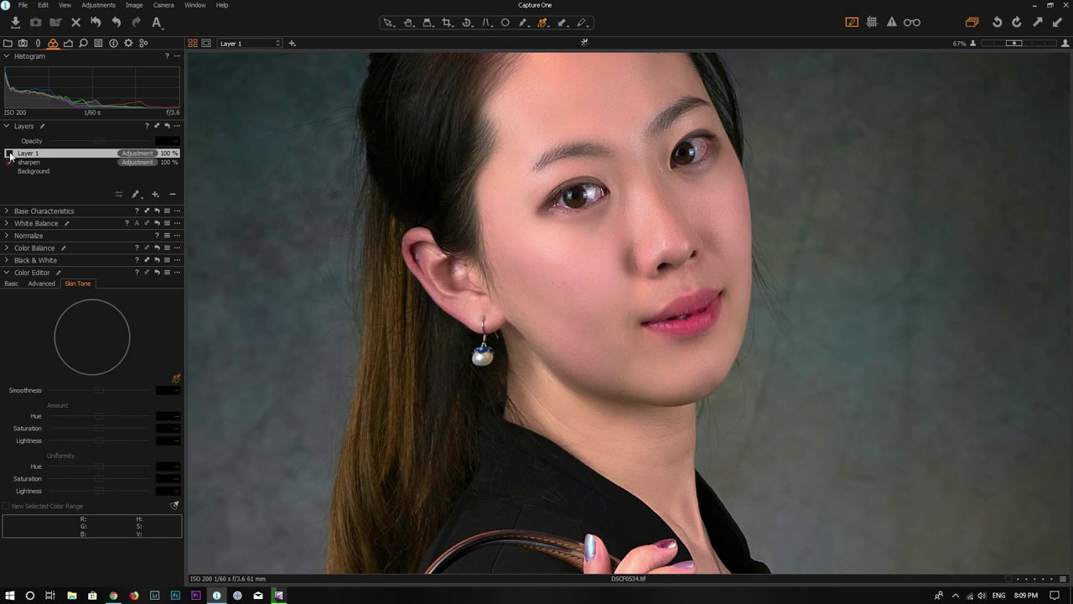
{"action": "left_click", "coordinate": [9, 154]}
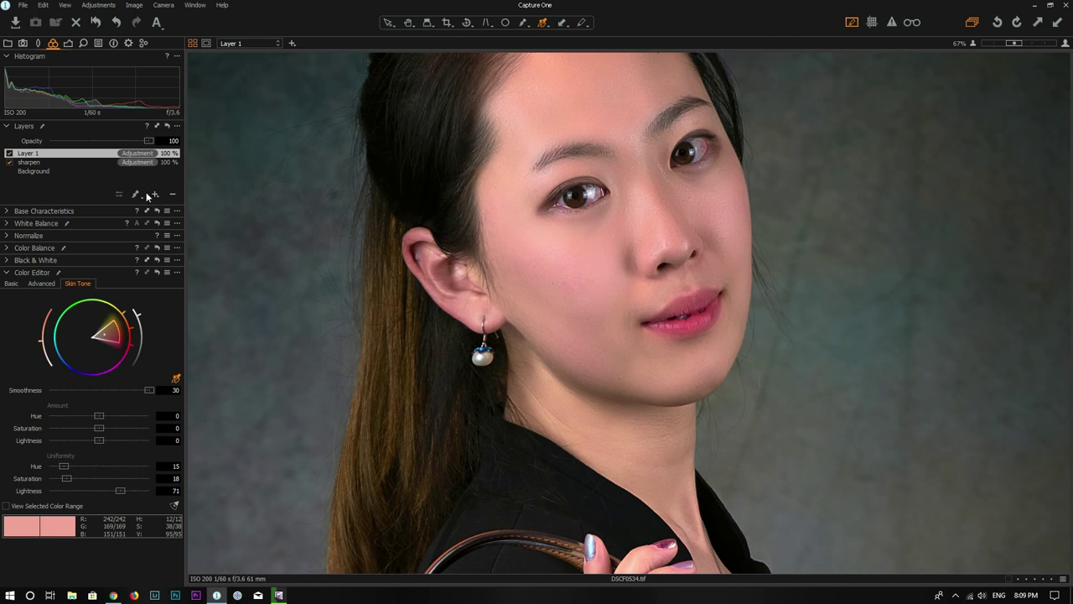
Add Layer 2, paint its mask across the face, and sample the cheek's skin tone
{"action": "left_click", "coordinate": [155, 195]}
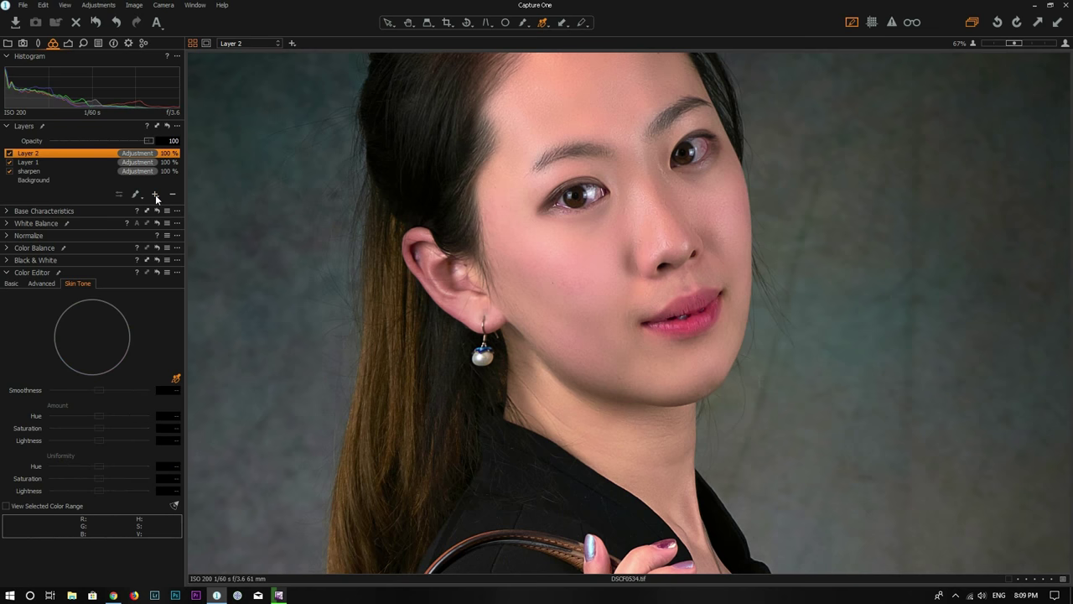
{"action": "left_click", "coordinate": [136, 196]}
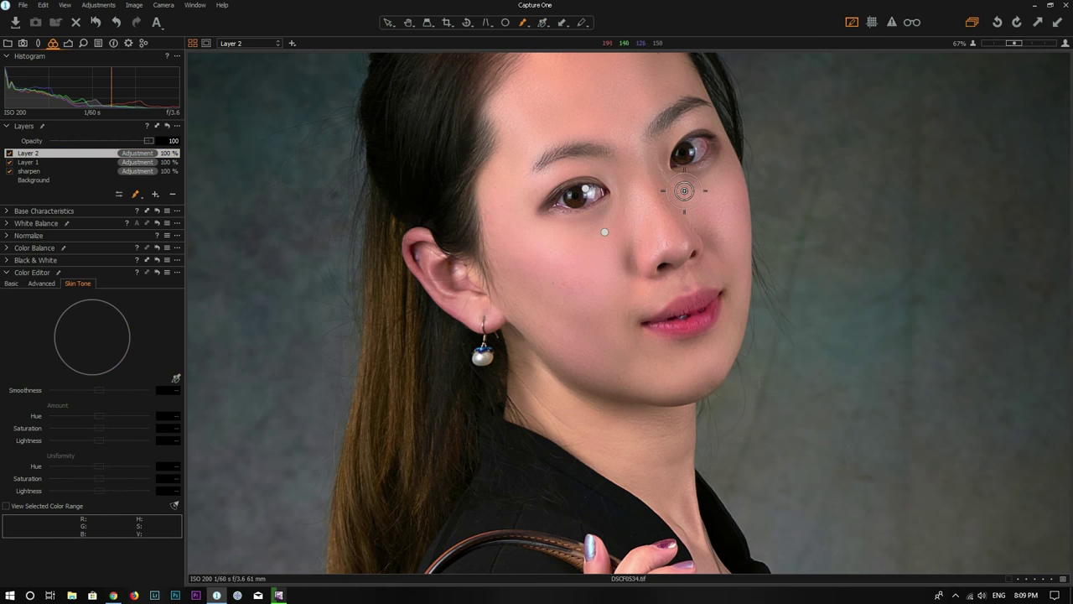
{"action": "mouse_move", "coordinate": [666, 134]}
{"action": "left_mouse_down"}
{"action": "mouse_move", "coordinate": [669, 204]}
{"action": "mouse_move", "coordinate": [715, 249]}
{"action": "mouse_move", "coordinate": [675, 179]}
{"action": "mouse_move", "coordinate": [713, 170]}
{"action": "mouse_move", "coordinate": [721, 148]}
{"action": "mouse_move", "coordinate": [713, 165]}
{"action": "mouse_move", "coordinate": [673, 180]}
{"action": "mouse_move", "coordinate": [720, 237]}
{"action": "mouse_move", "coordinate": [714, 193]}
{"action": "mouse_move", "coordinate": [691, 205]}
{"action": "mouse_move", "coordinate": [734, 168]}
{"action": "mouse_move", "coordinate": [722, 237]}
{"action": "mouse_move", "coordinate": [729, 168]}
{"action": "mouse_move", "coordinate": [727, 232]}
{"action": "mouse_move", "coordinate": [733, 207]}
{"action": "mouse_move", "coordinate": [726, 225]}
{"action": "mouse_move", "coordinate": [708, 202]}
{"action": "mouse_move", "coordinate": [733, 239]}
{"action": "mouse_move", "coordinate": [726, 204]}
{"action": "left_mouse_up"}
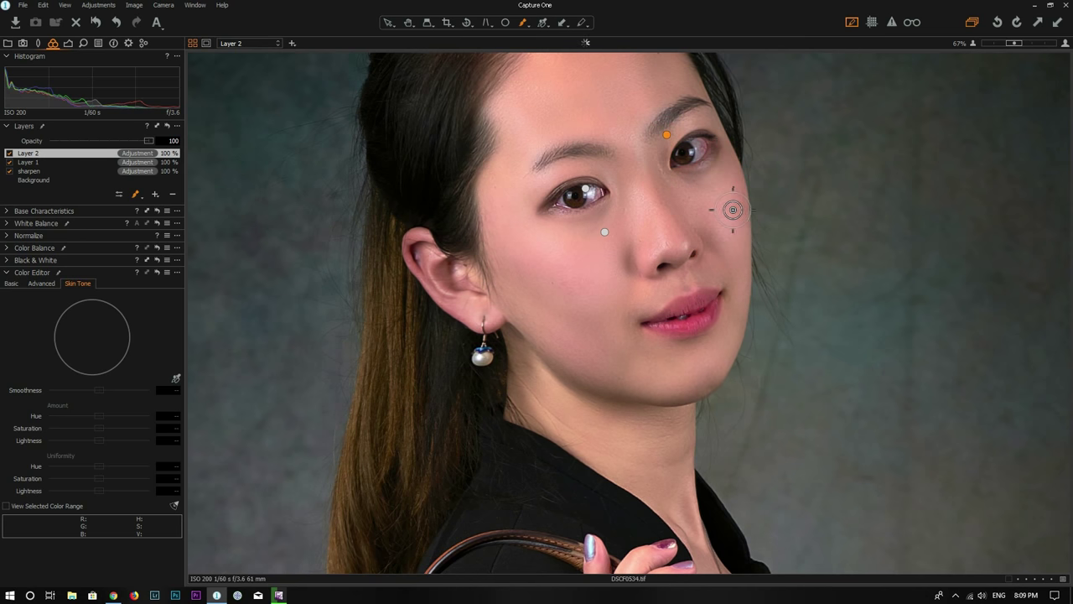
{"action": "left_click", "coordinate": [176, 378]}
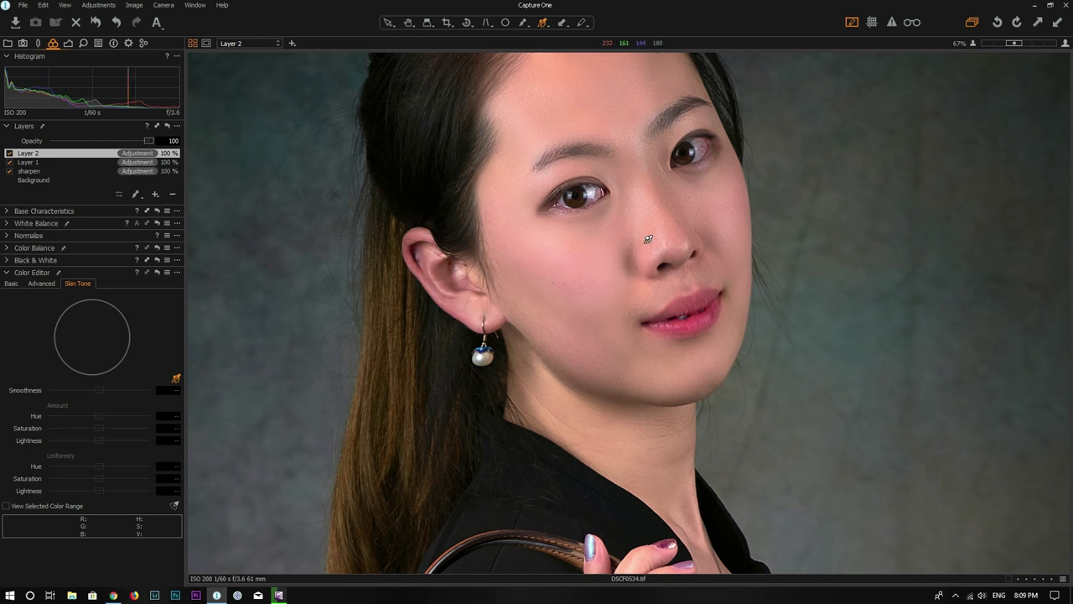
{"action": "left_click", "coordinate": [731, 187]}
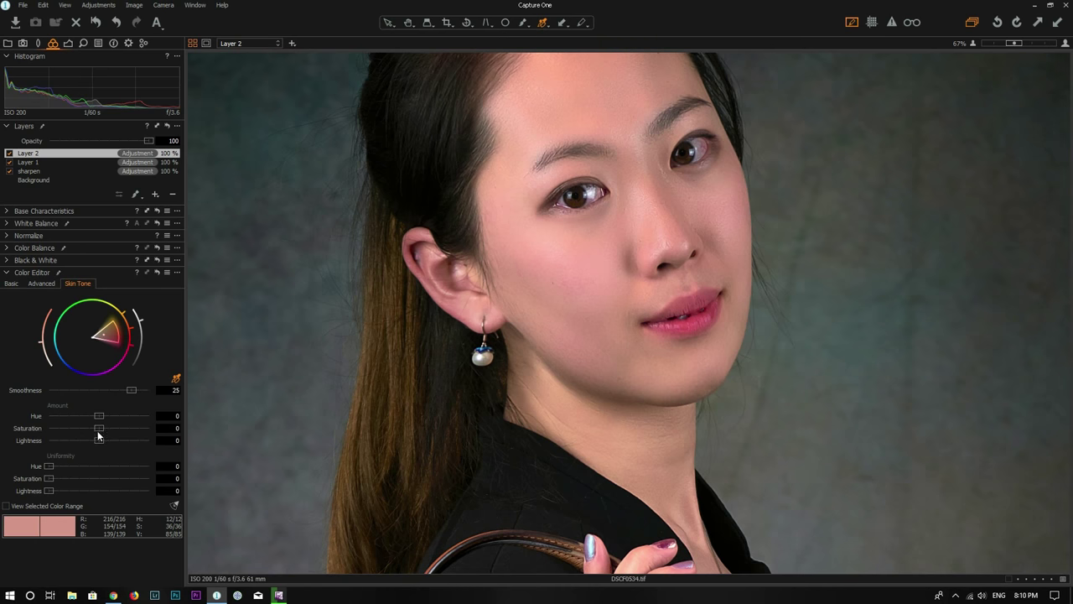
Test the skin-tone Saturation and Lightness amounts, then reset both to zero
{"action": "left_click_drag", "start_coordinate": [98, 429], "coordinate": [51, 428]}
{"action": "double_click", "coordinate": [51, 427]}
{"action": "left_click_drag", "start_coordinate": [97, 440], "coordinate": [131, 440]}
{"action": "double_click", "coordinate": [130, 439]}
Set Layer 2's Uniformity Saturation to 17 and Lightness to 77
{"action": "left_click_drag", "start_coordinate": [116, 491], "coordinate": [130, 491]}
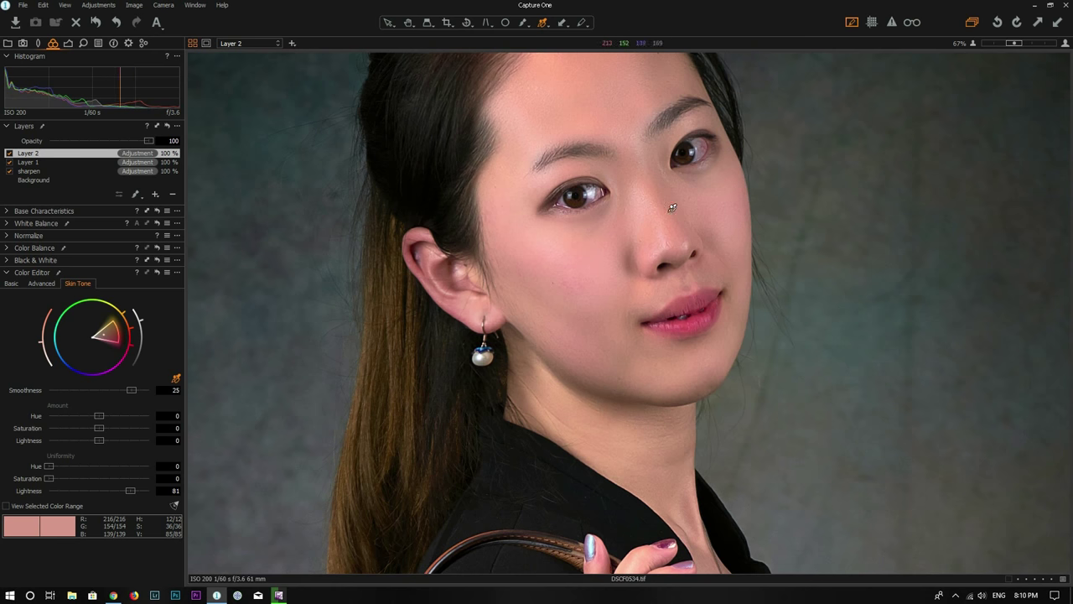
{"action": "mouse_move", "coordinate": [61, 478]}
{"action": "left_mouse_down"}
{"action": "mouse_move", "coordinate": [59, 466]}
{"action": "mouse_move", "coordinate": [69, 466]}
{"action": "left_mouse_up"}
{"action": "left_click_drag", "start_coordinate": [126, 491], "coordinate": [125, 491]}
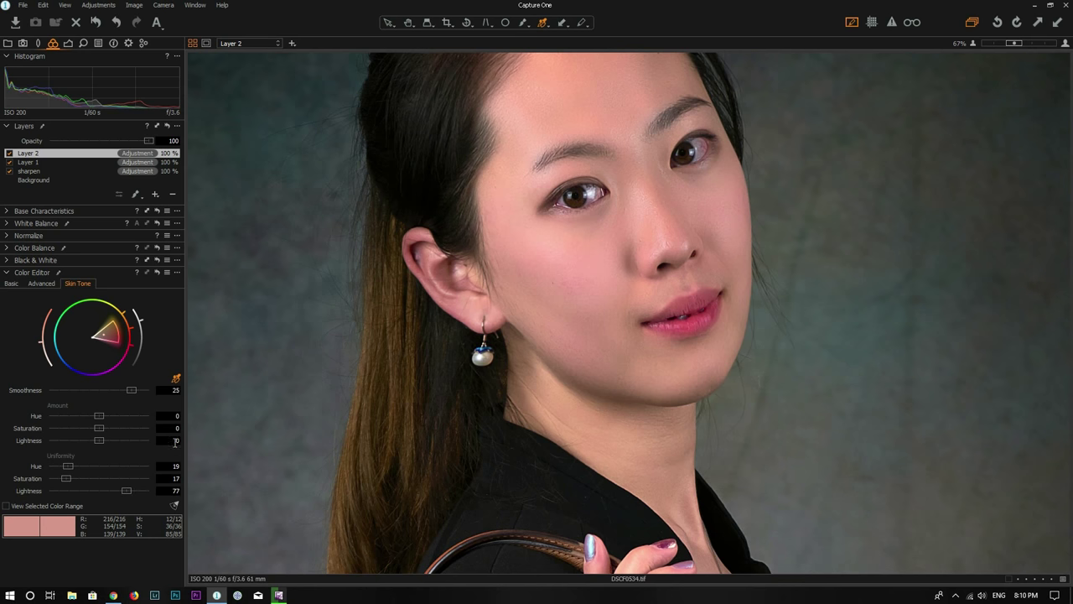
Toggle Layer 2 off and back on to compare the portrait's cheek
{"action": "left_click", "coordinate": [9, 153]}
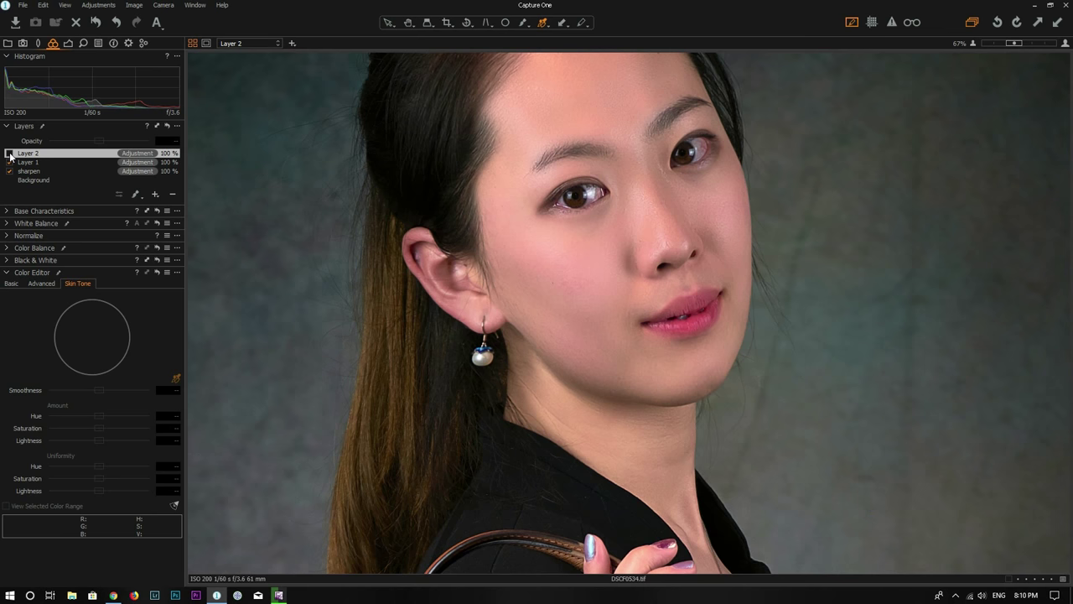
{"action": "left_click", "coordinate": [9, 154]}
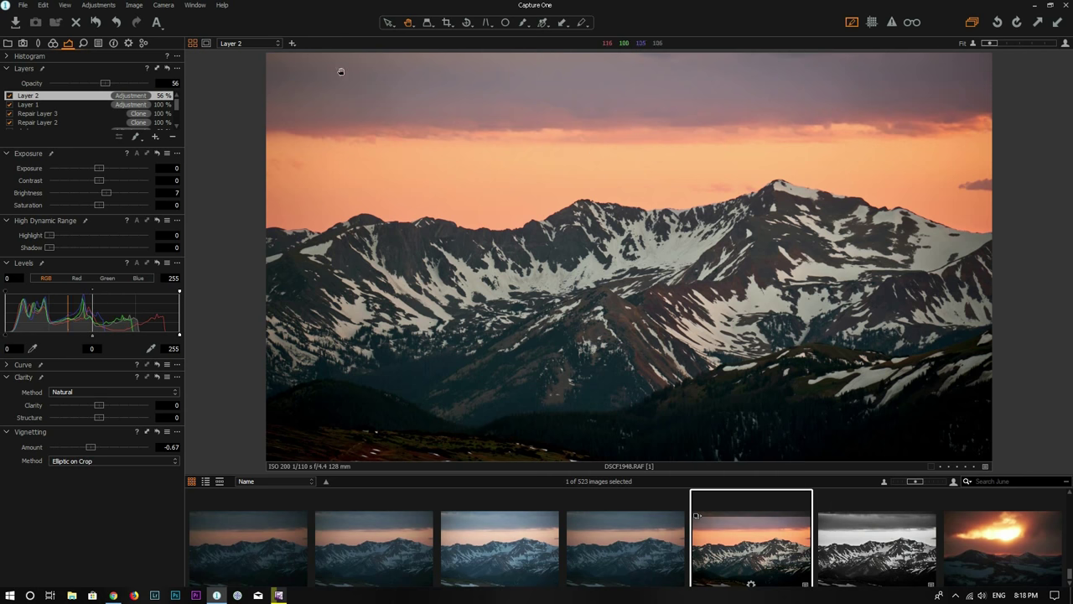
Add Layer 3 to the mountain photo with a gradient mask over the upper sky, then bring up the Color tools
{"action": "left_click", "coordinate": [156, 136]}
{"action": "left_click", "coordinate": [135, 136]}
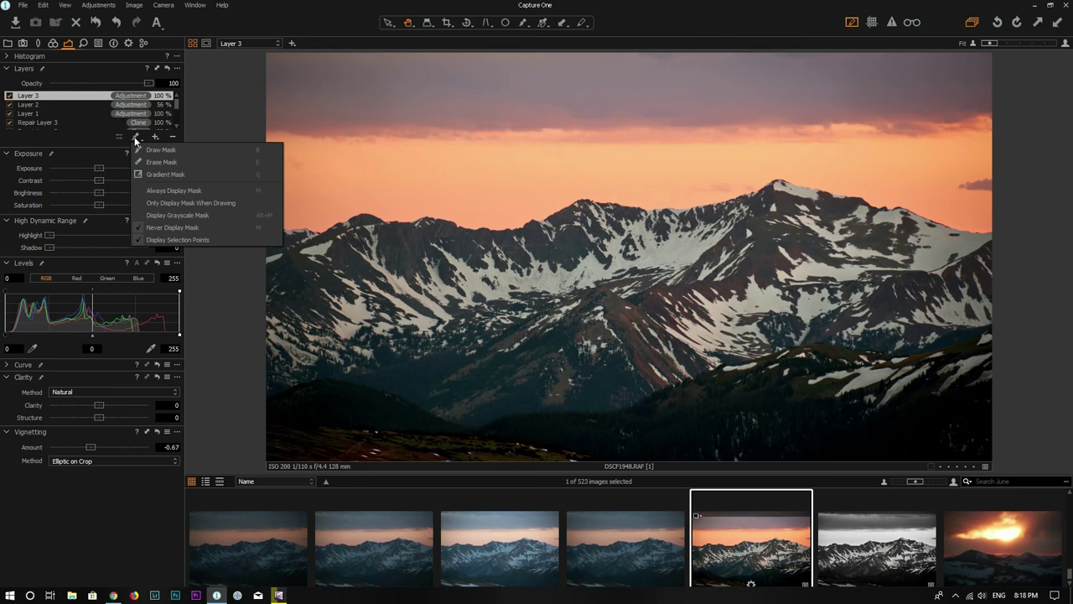
{"action": "left_click", "coordinate": [164, 174]}
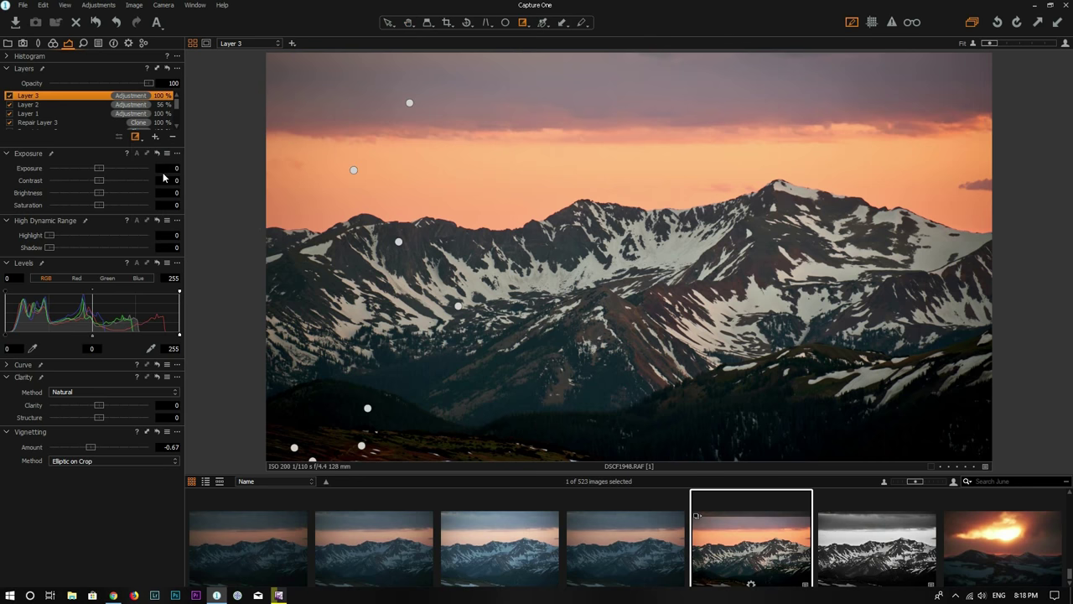
{"action": "left_click_drag", "start_coordinate": [551, 111], "coordinate": [551, 146]}
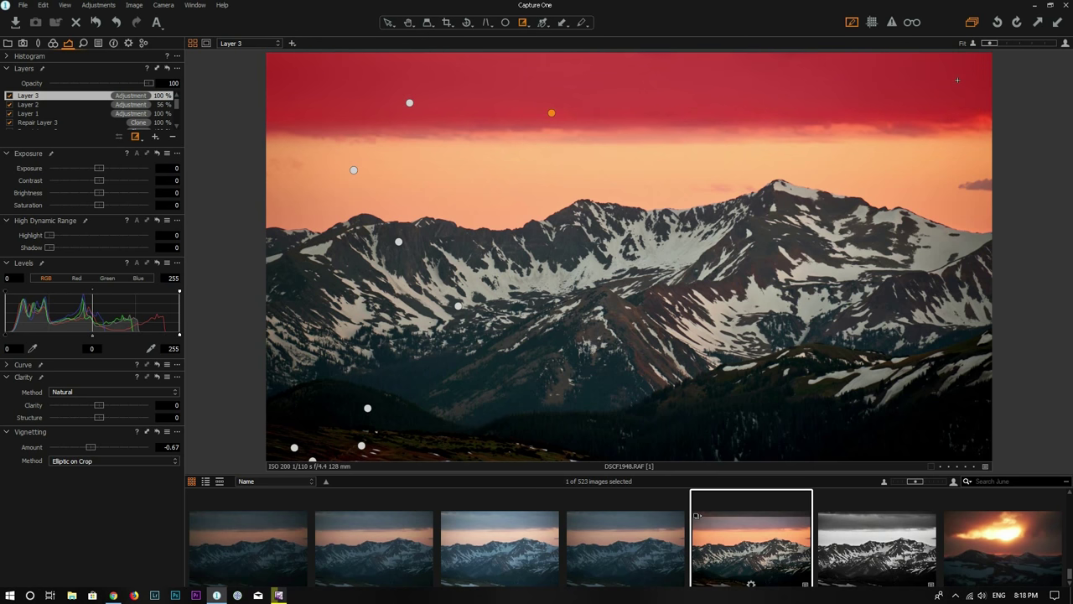
{"action": "left_click", "coordinate": [54, 44]}
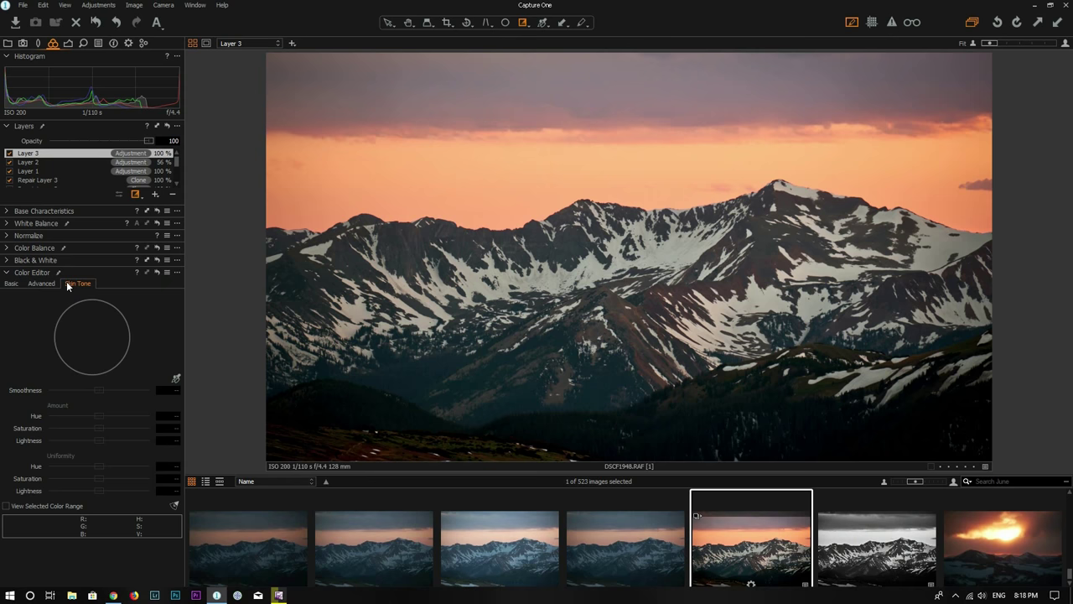
Sample the purple upper sky as Layer 3's Skin Tone target colour and preview the masked area
{"action": "left_click", "coordinate": [176, 378]}
{"action": "left_click", "coordinate": [584, 88]}
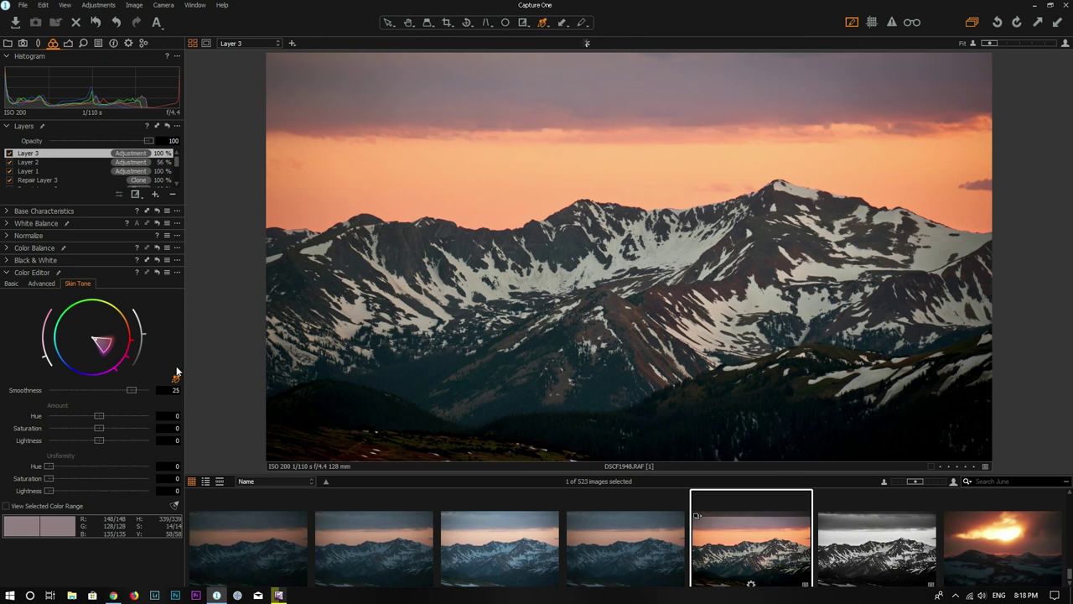
{"action": "left_click", "coordinate": [404, 94]}
Set Layer 3's Uniformity Lightness to 100 and compare with the layer off and on
{"action": "left_click_drag", "start_coordinate": [49, 491], "coordinate": [92, 491]}
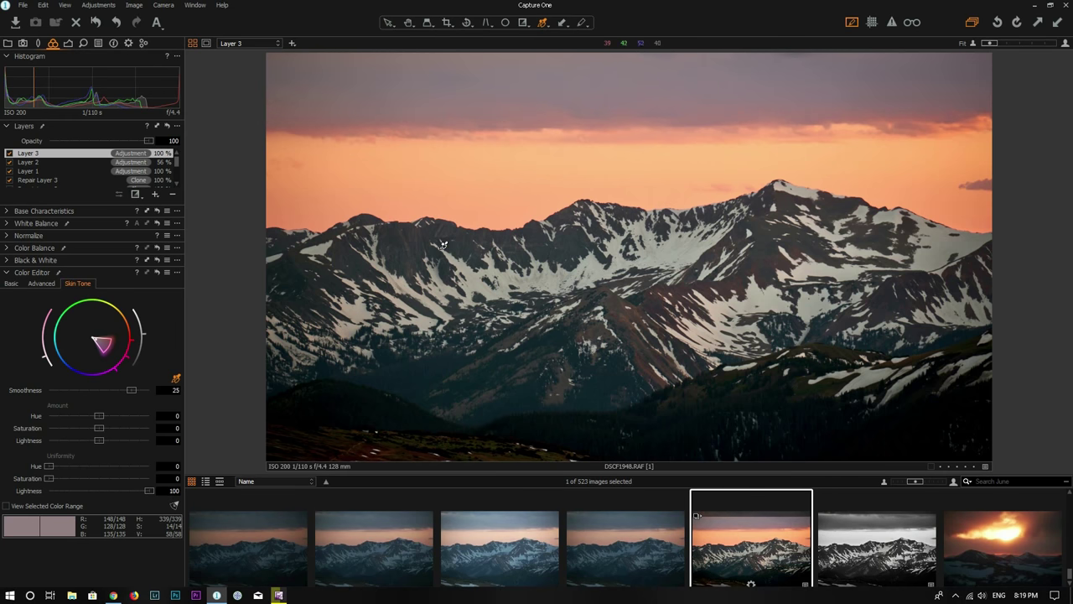
{"action": "left_click", "coordinate": [10, 154]}
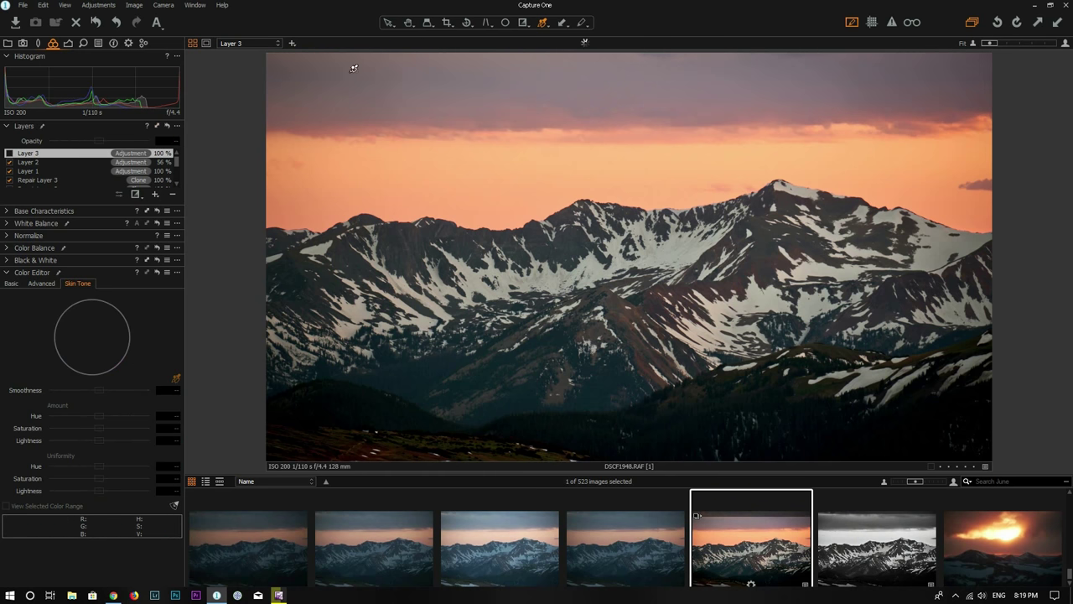
{"action": "left_click", "coordinate": [9, 154]}
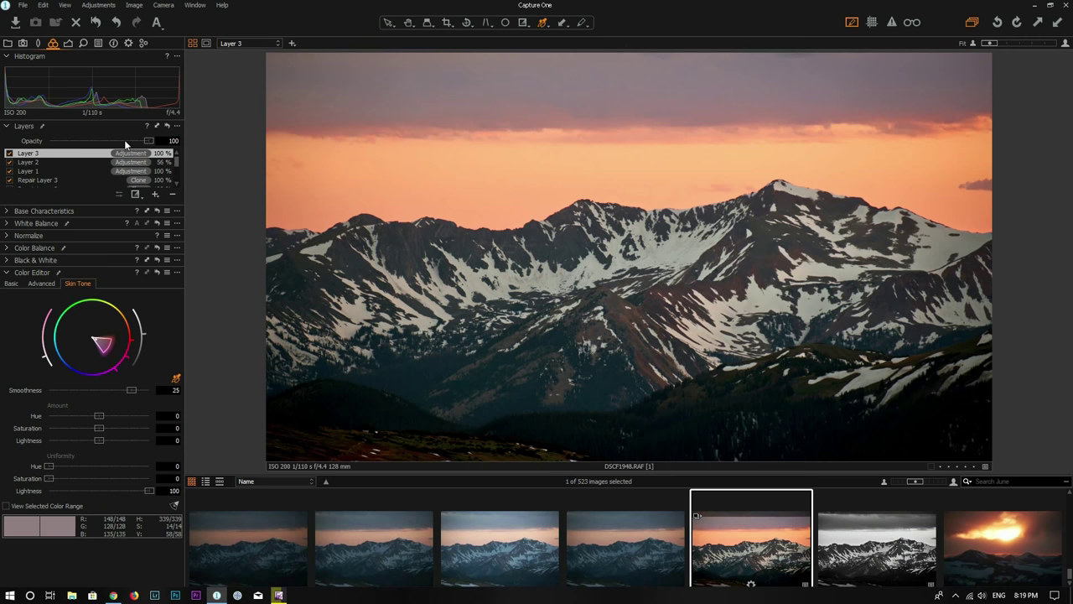
Lower Layer 3's opacity to 70% and compare the sky with the layer off and on
{"action": "left_click_drag", "start_coordinate": [124, 139], "coordinate": [120, 143]}
{"action": "left_click", "coordinate": [11, 154]}
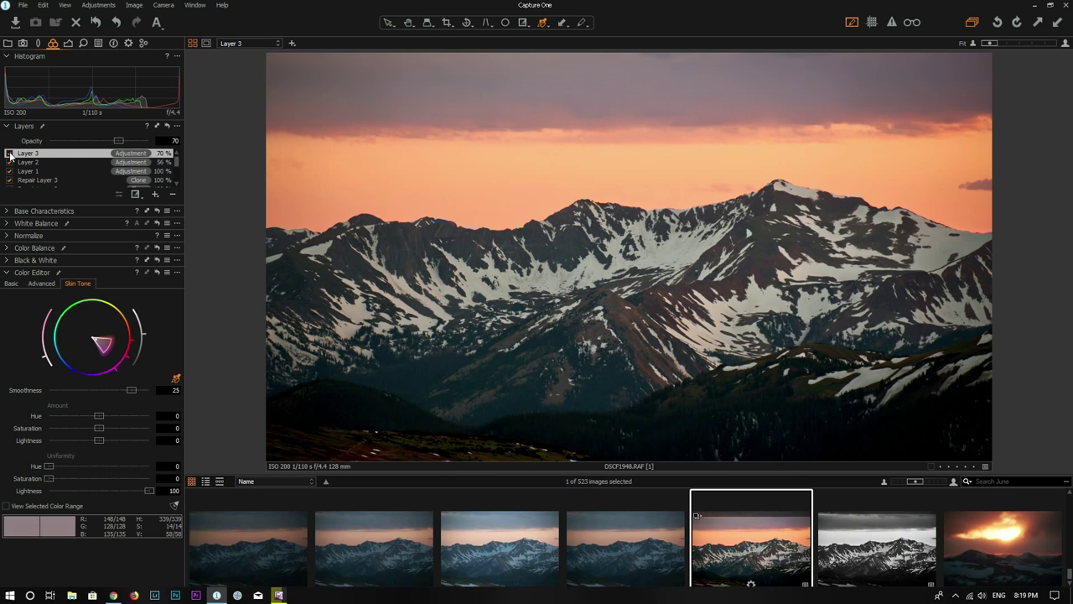
{"action": "left_click", "coordinate": [9, 153]}
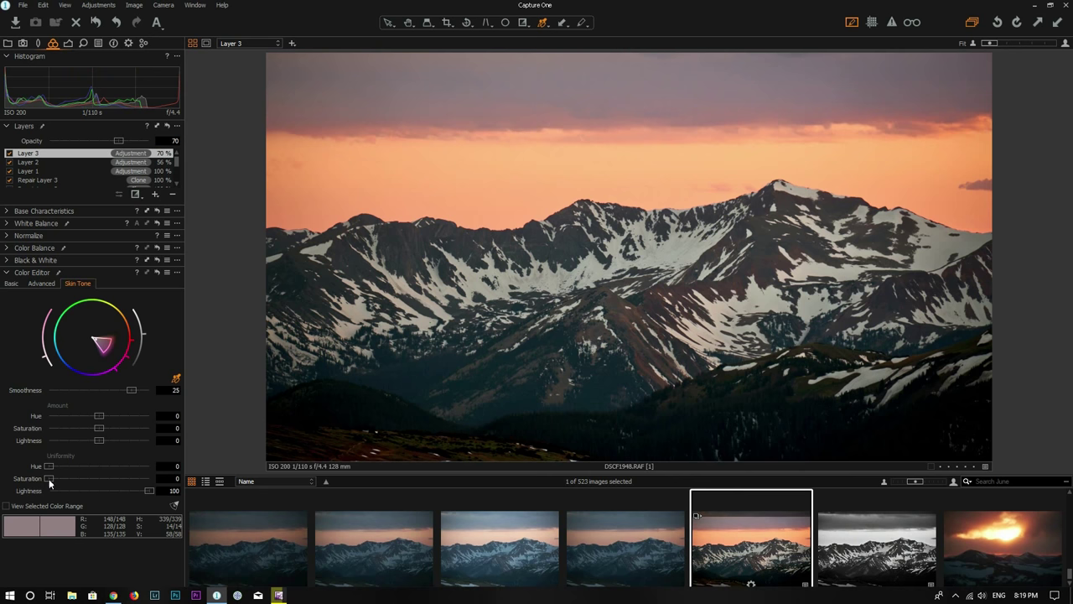
Raise the sky tone's Uniformity Hue to 12 and Saturation to 37 on Layer 3
{"action": "mouse_move", "coordinate": [72, 481]}
{"action": "left_mouse_down"}
{"action": "mouse_move", "coordinate": [105, 481]}
{"action": "mouse_move", "coordinate": [59, 469]}
{"action": "left_mouse_up"}
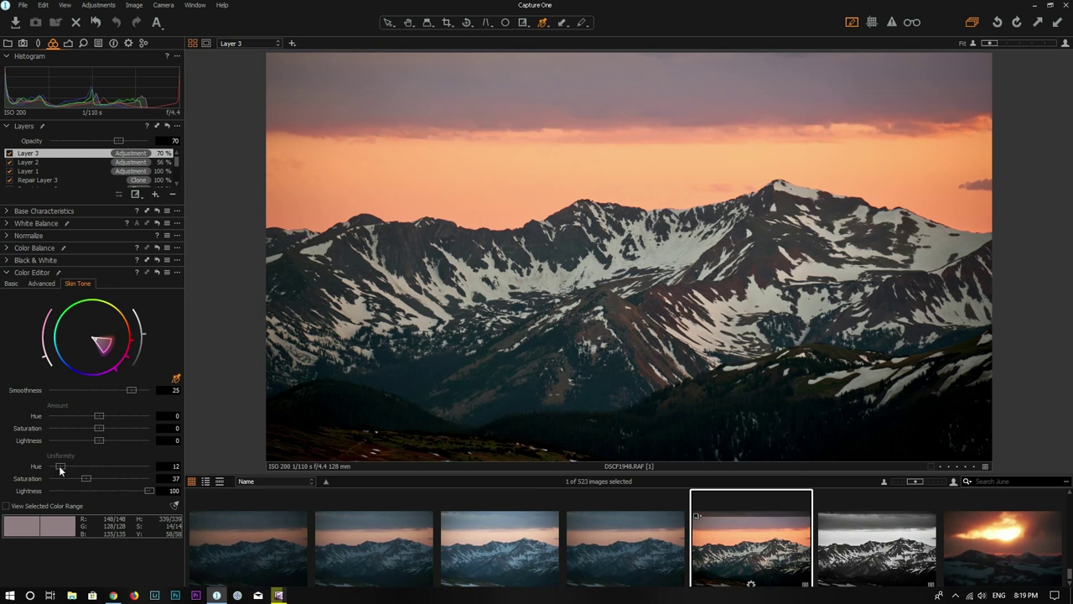